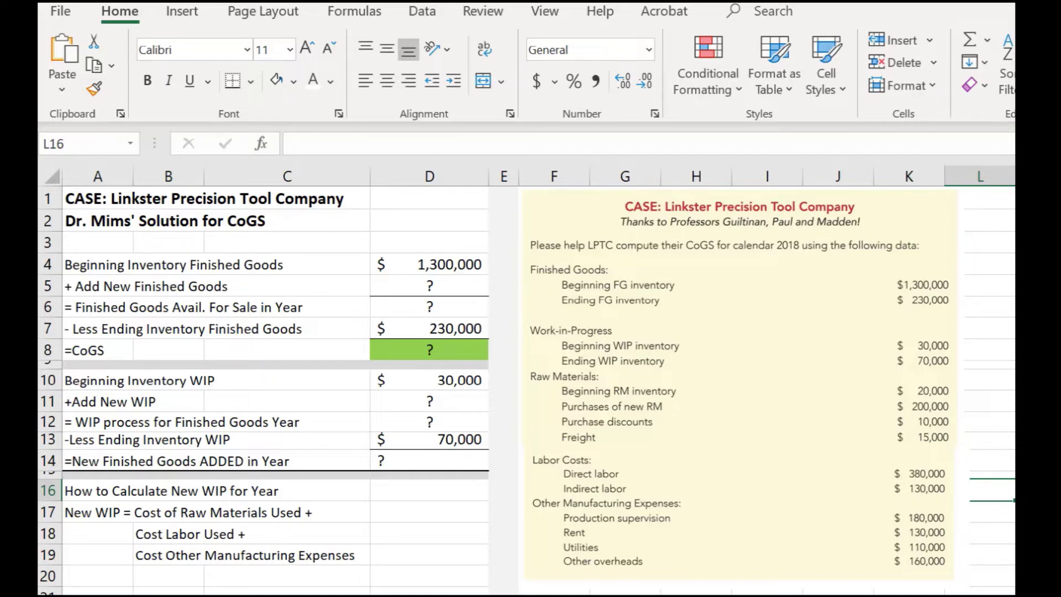
Review the ending finished goods, CoGS, beginning WIP (30,000) and Add New WIP values
{"action": "left_click", "coordinate": [429, 328]}
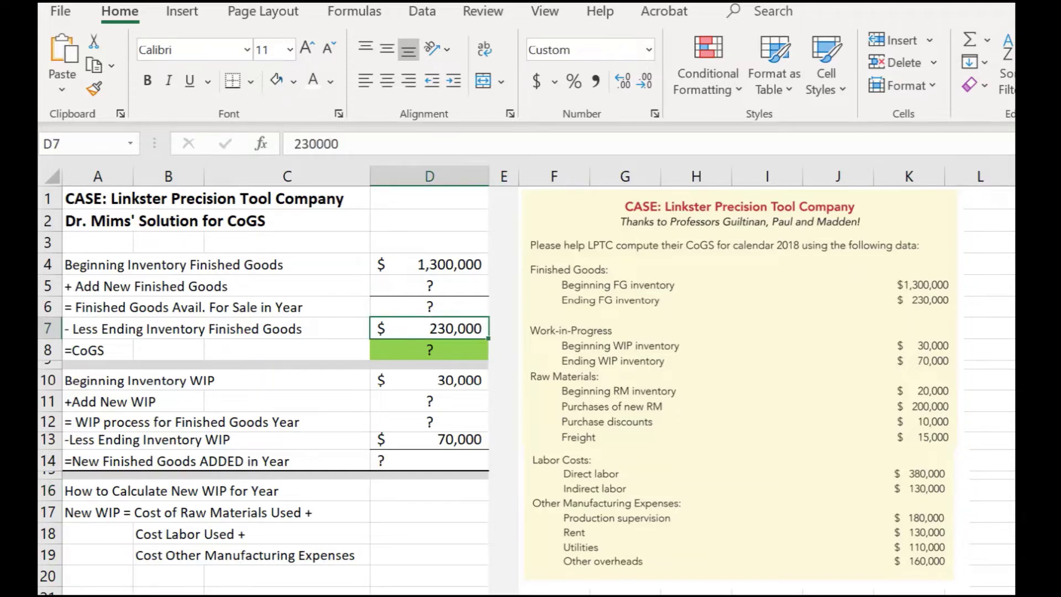
{"action": "left_click", "coordinate": [429, 349]}
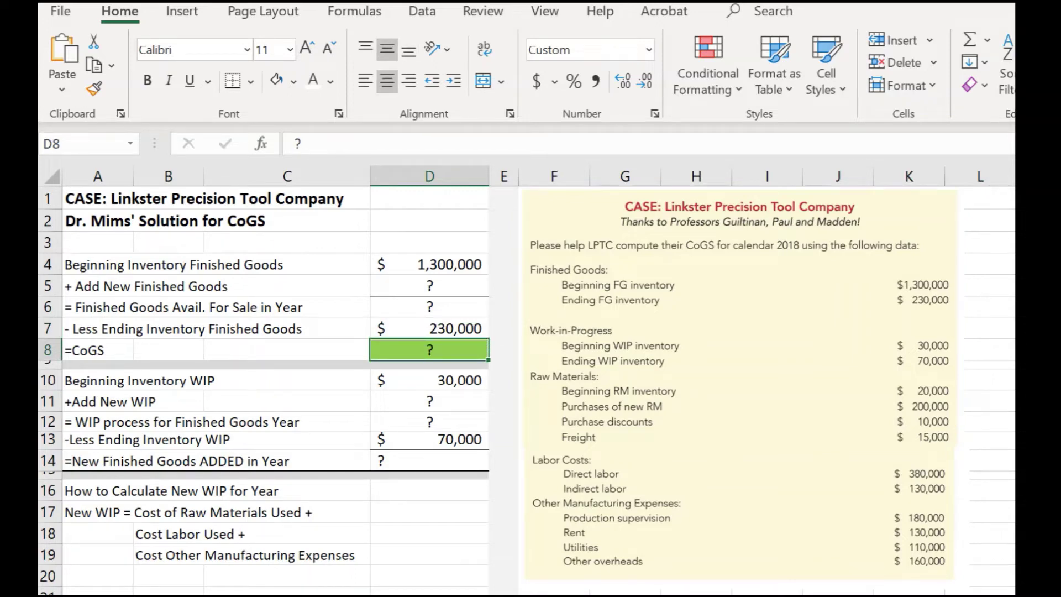
{"action": "left_click", "coordinate": [430, 380]}
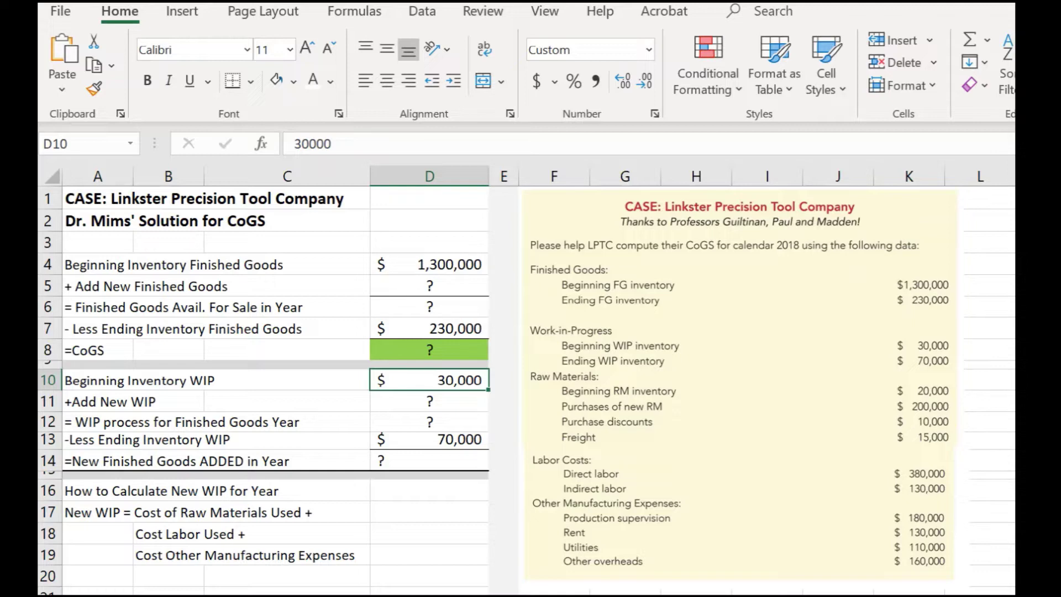
{"action": "left_click", "coordinate": [429, 402]}
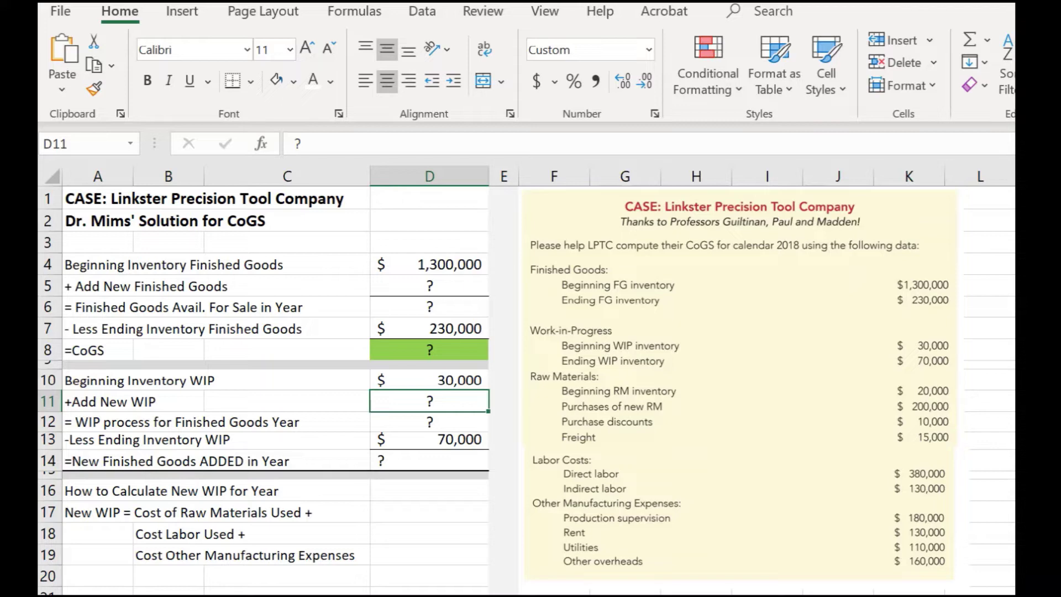
{"action": "left_click", "coordinate": [430, 512]}
{"action": "type", "text": "=20000+200000-10000+15000-45000"}
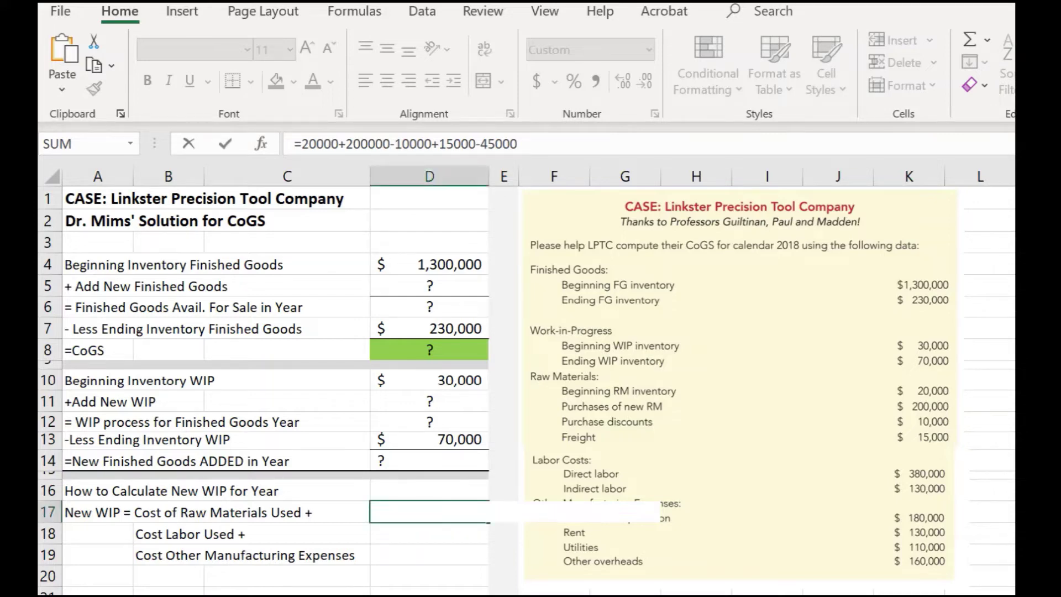
{"action": "left_click", "coordinate": [429, 576]}
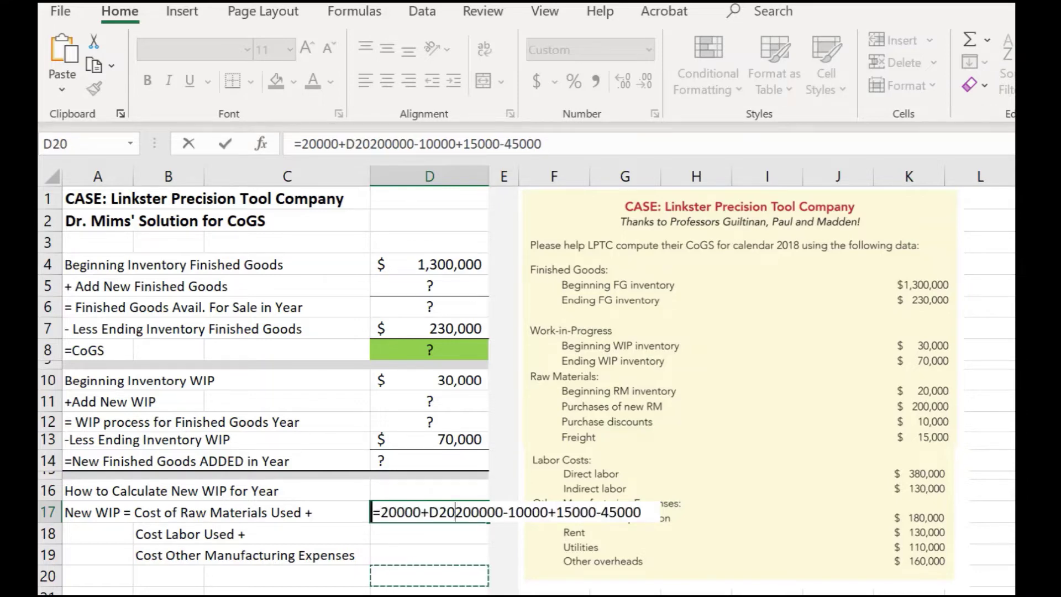
{"action": "left_click", "coordinate": [993, 490]}
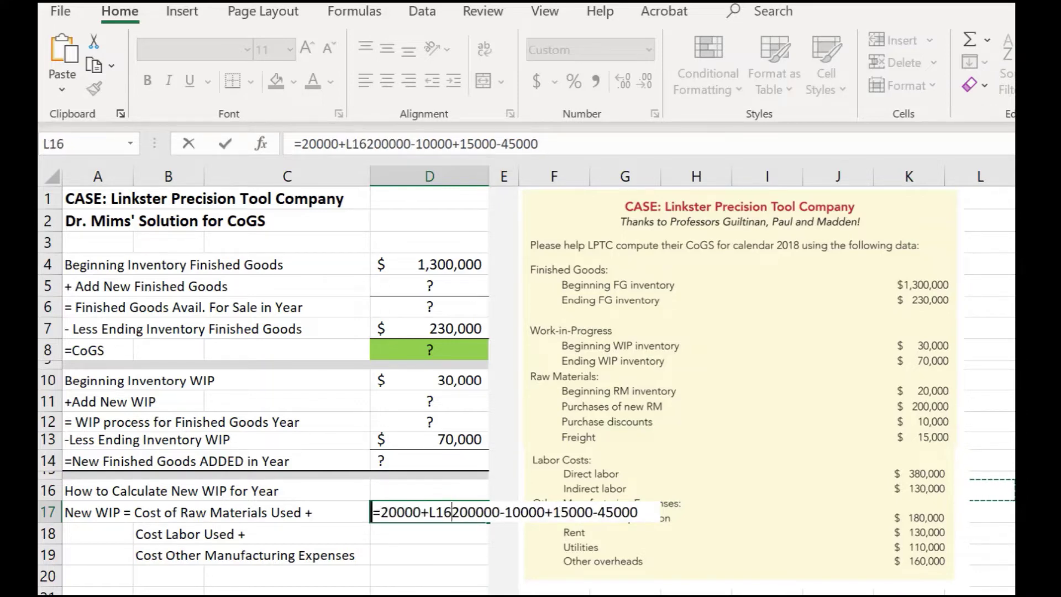
{"action": "key", "text": "BackSpace"}
{"action": "key", "text": "BackSpace"}
{"action": "key", "text": "BackSpace"}
{"action": "key", "text": "Return"}
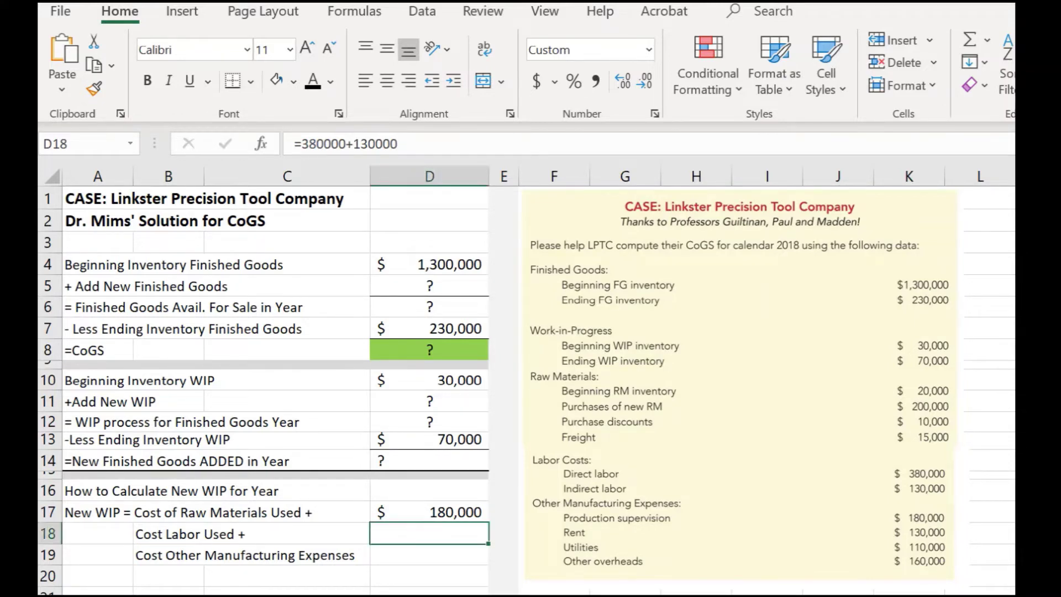
Recheck and recommit the raw materials formula in D17
{"action": "left_click", "coordinate": [430, 512]}
{"action": "double_click", "coordinate": [445, 512]}
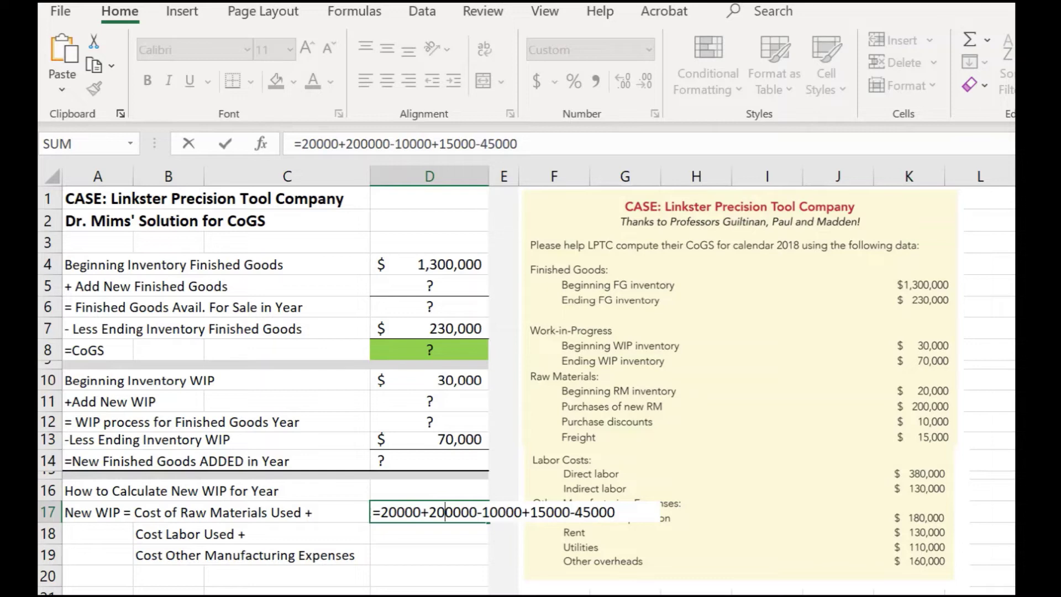
{"action": "key", "text": "Return"}
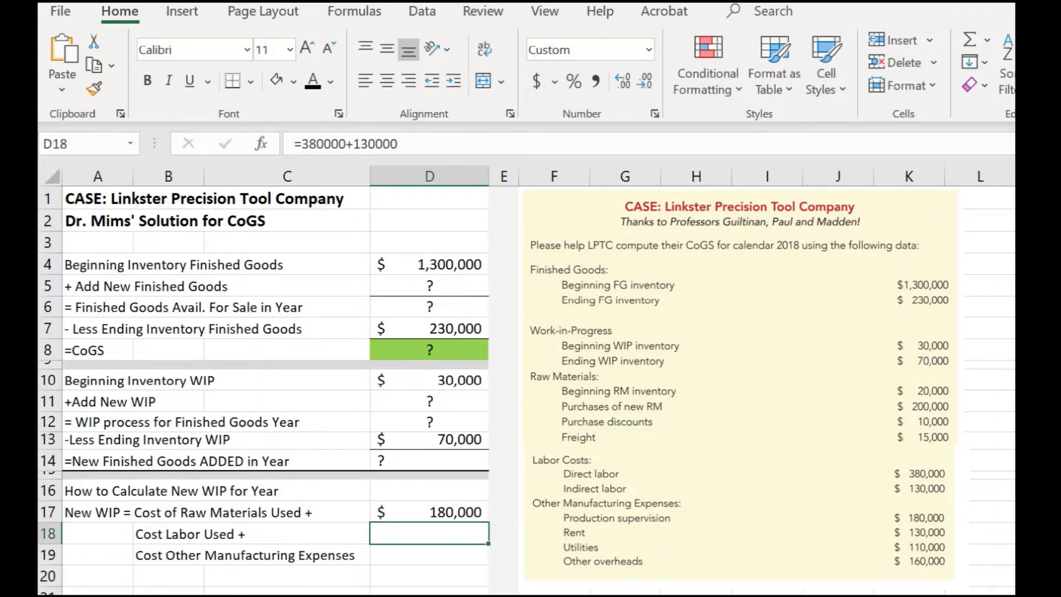
{"action": "left_click", "coordinate": [430, 512]}
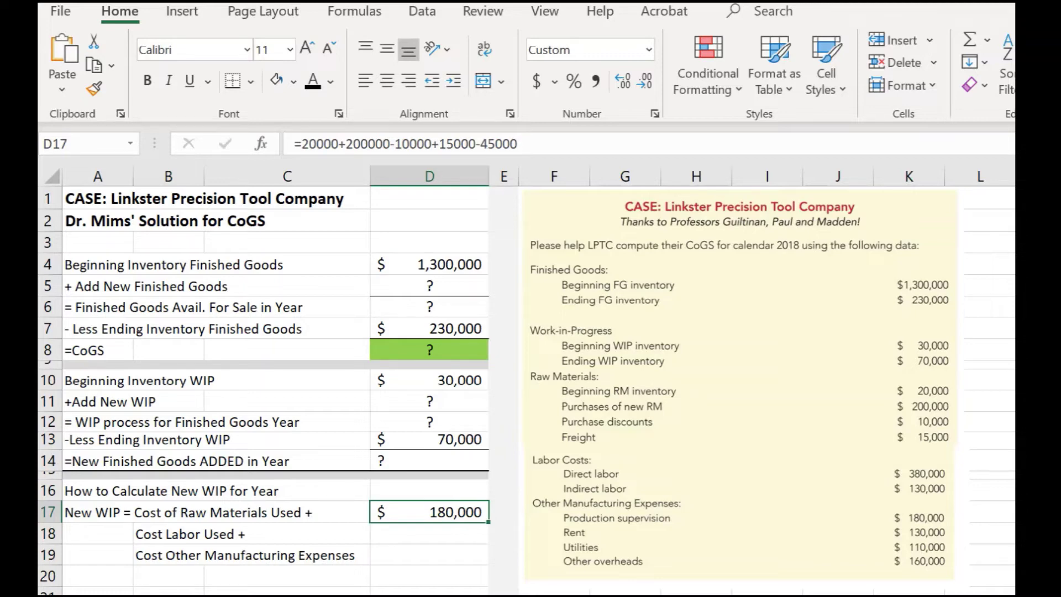
Make D18's text black and commit =380000+130000 so labor cost shows $510,000
{"action": "left_click", "coordinate": [421, 534]}
{"action": "key", "text": "F2"}
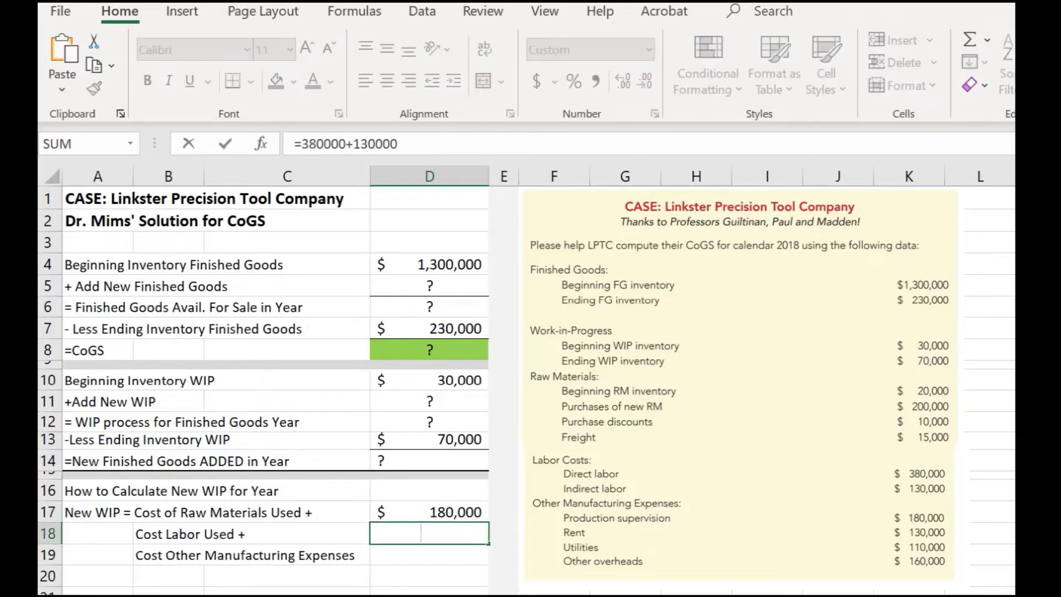
{"action": "key", "text": "Return"}
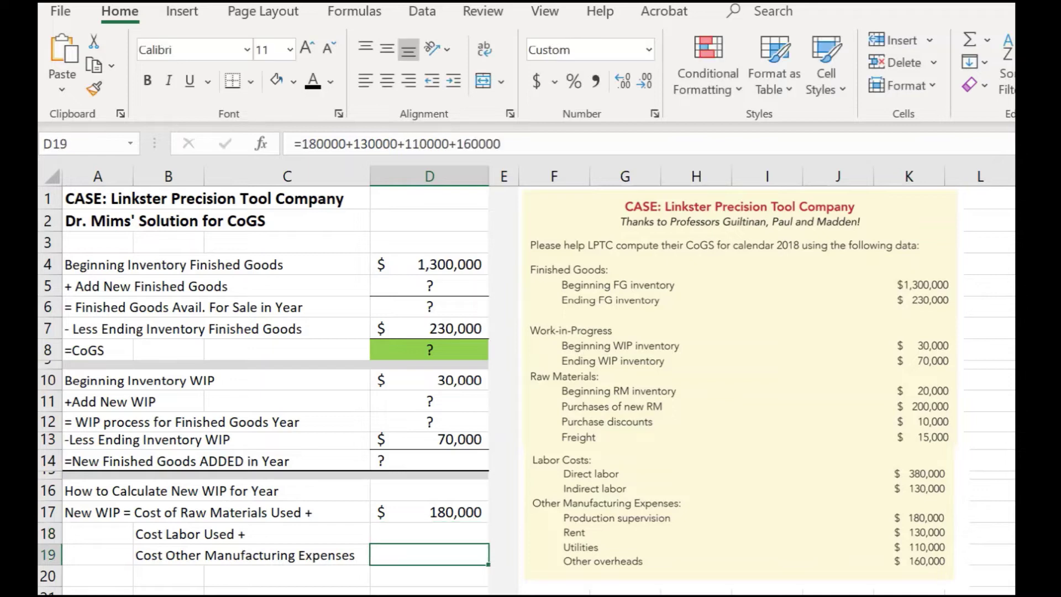
{"action": "key", "text": "Up"}
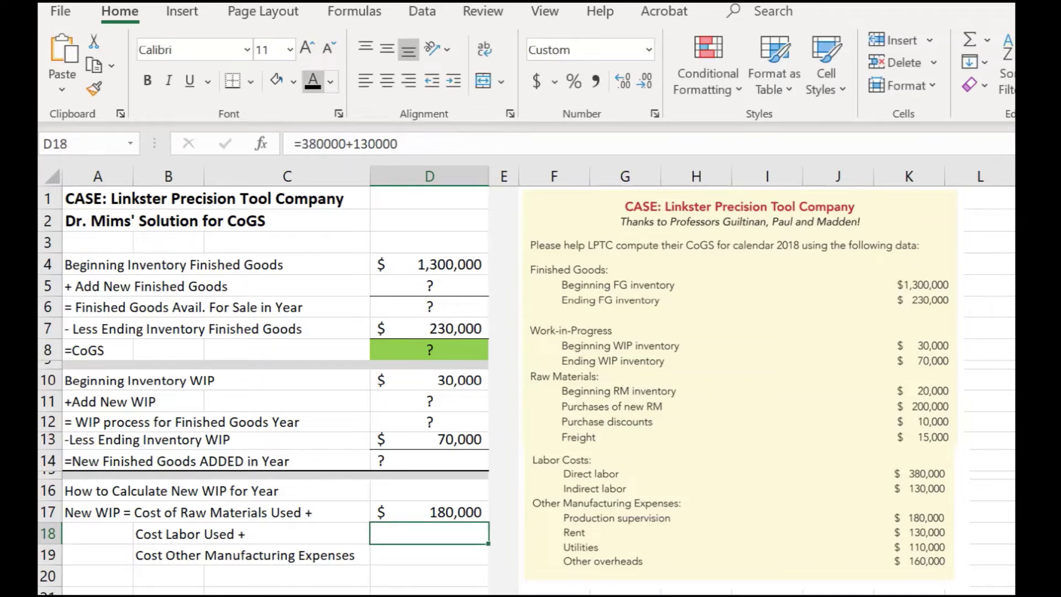
{"action": "left_click", "coordinate": [313, 81]}
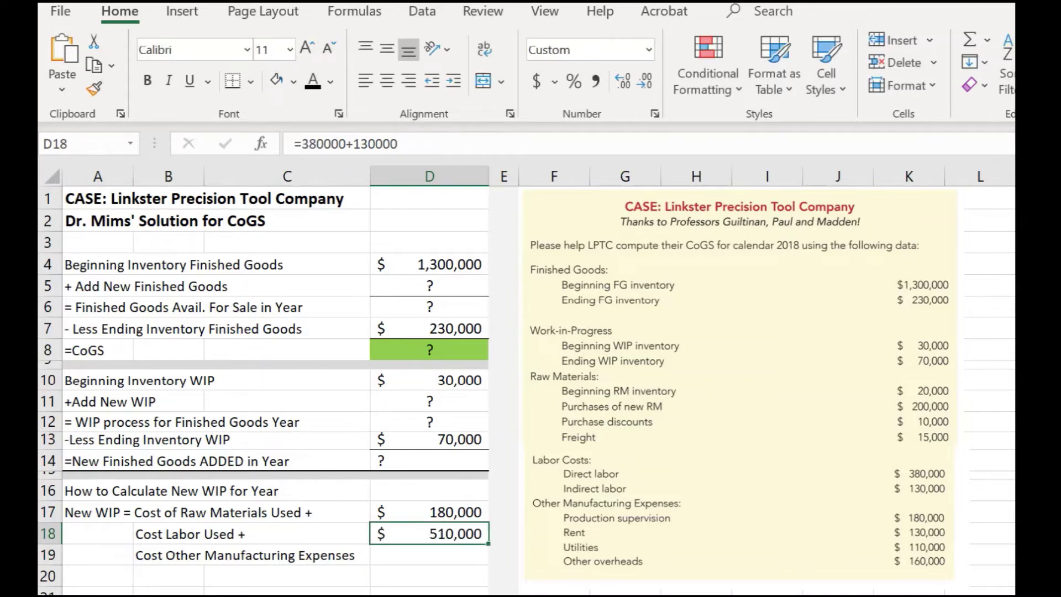
{"action": "key", "text": "F2"}
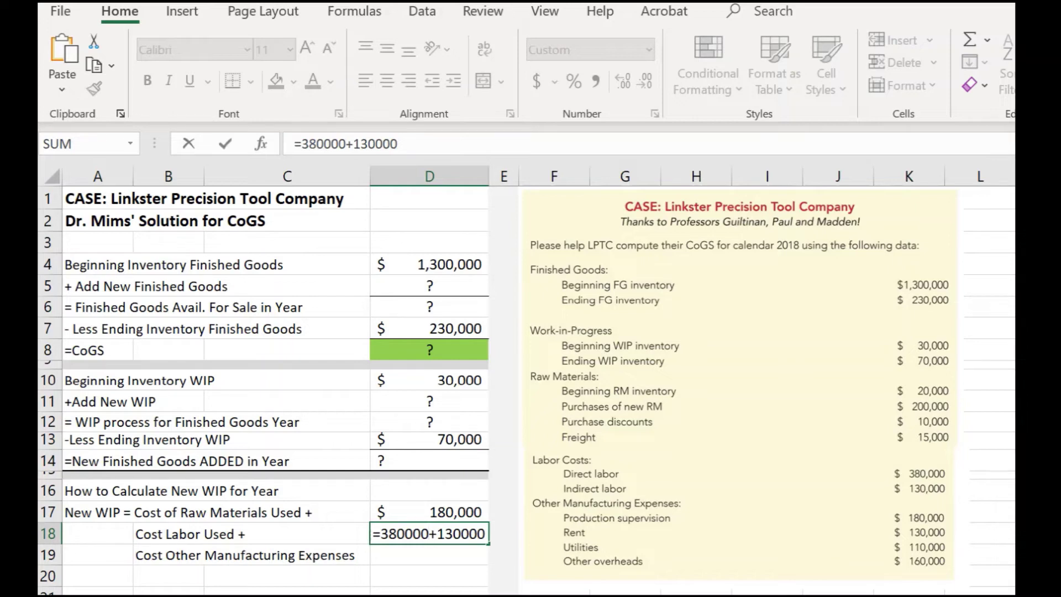
{"action": "key", "text": "Return"}
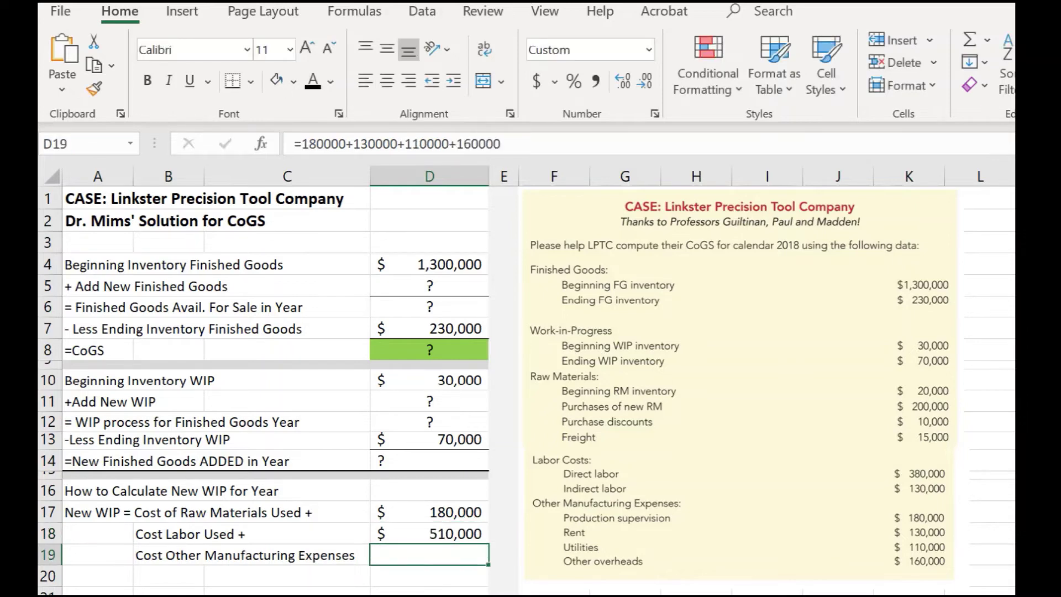
Make D19's text black and commit =180000+130000+110000+160000, showing $580,000
{"action": "left_click", "coordinate": [430, 534]}
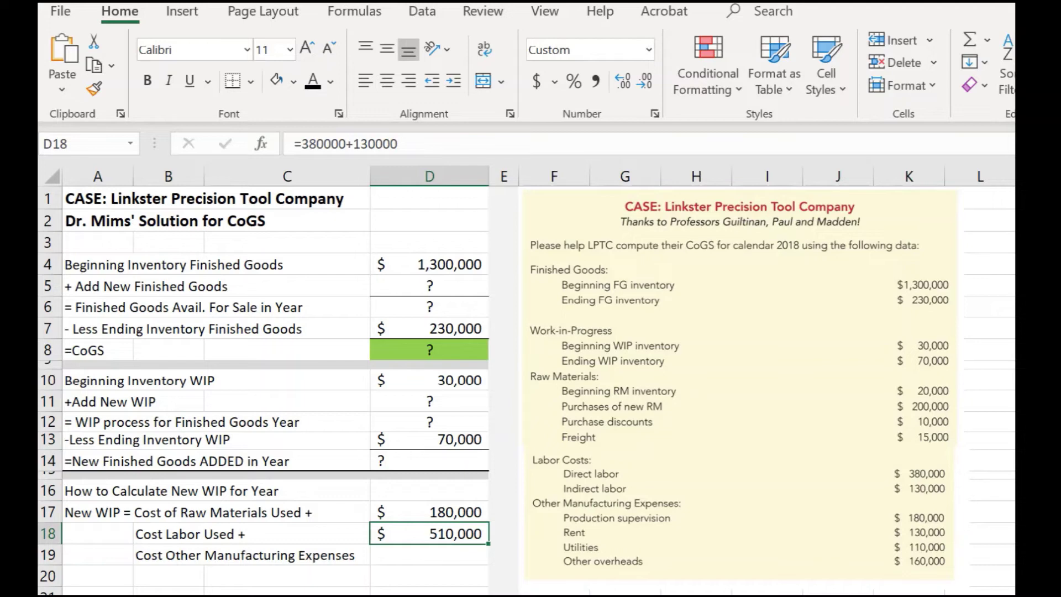
{"action": "left_click", "coordinate": [430, 554]}
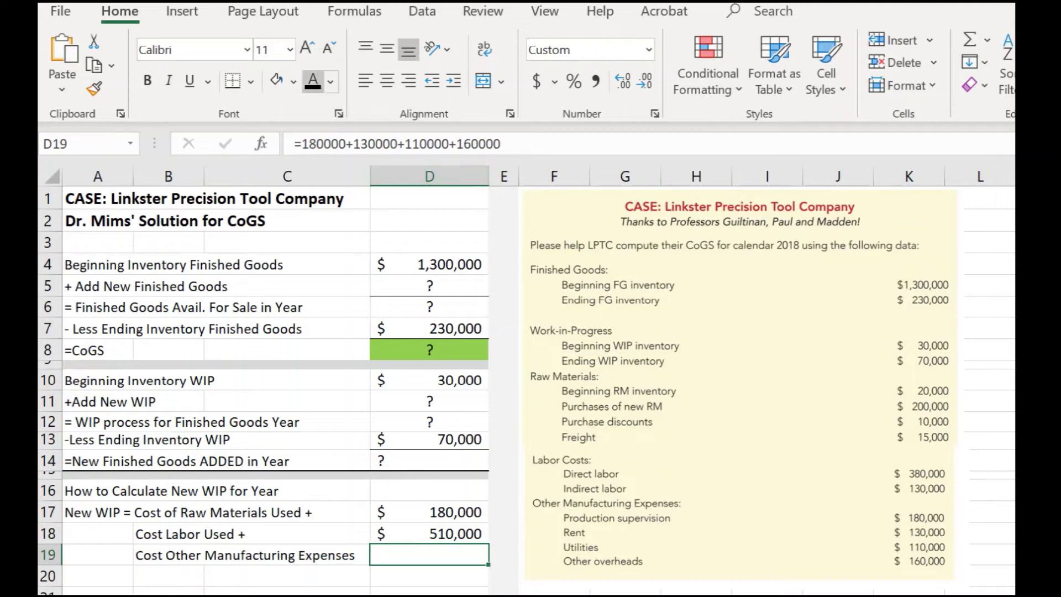
{"action": "left_click", "coordinate": [313, 81]}
{"action": "double_click", "coordinate": [429, 555]}
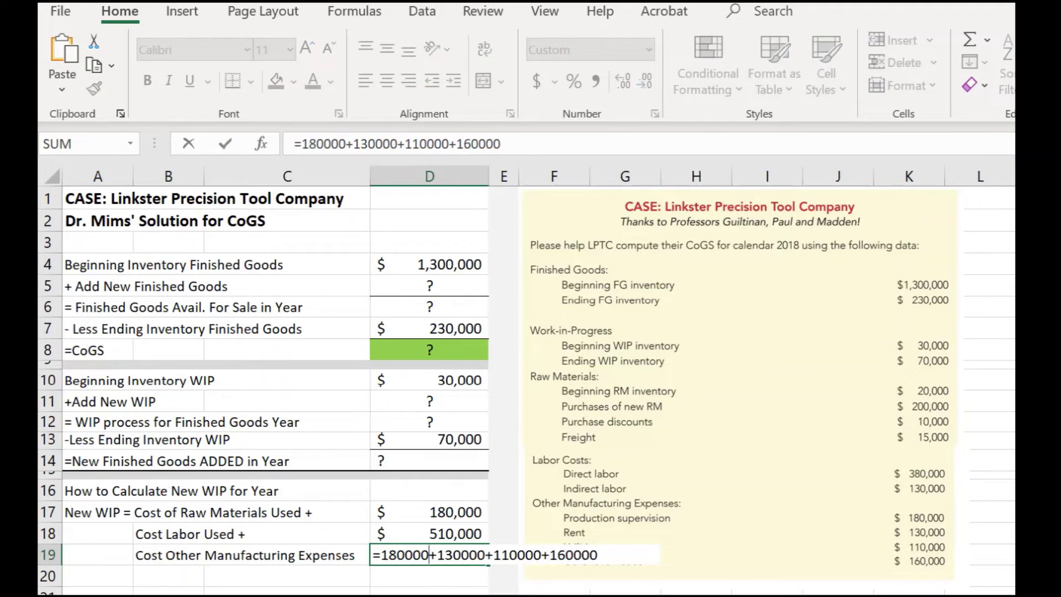
{"action": "key", "text": "ctrl+Return"}
{"action": "key", "text": "Return"}
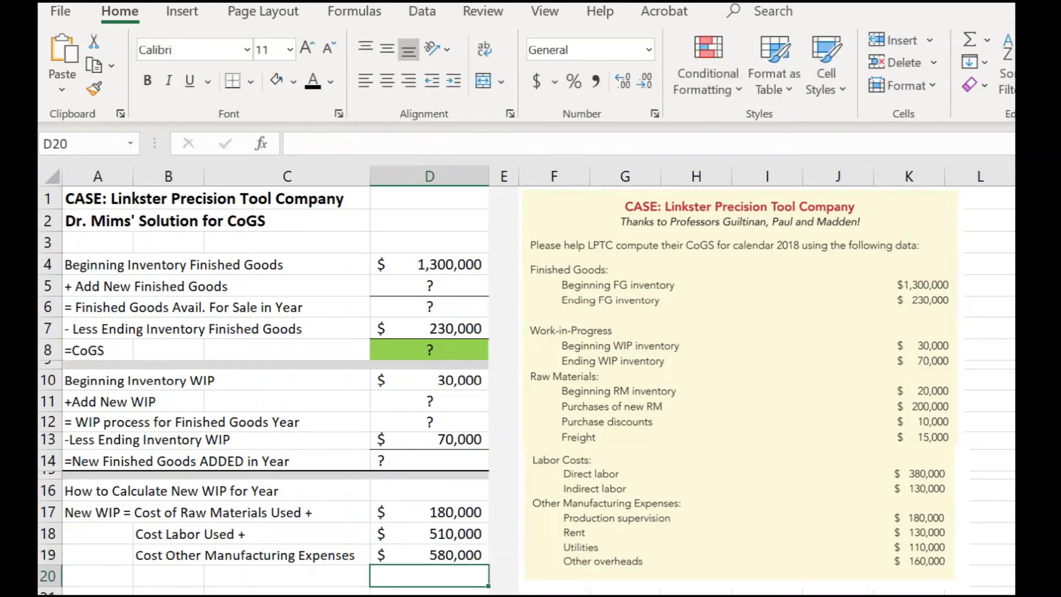
Recheck the D19 formula and review the labor cost in D18
{"action": "left_click", "coordinate": [429, 555]}
{"action": "double_click", "coordinate": [429, 555]}
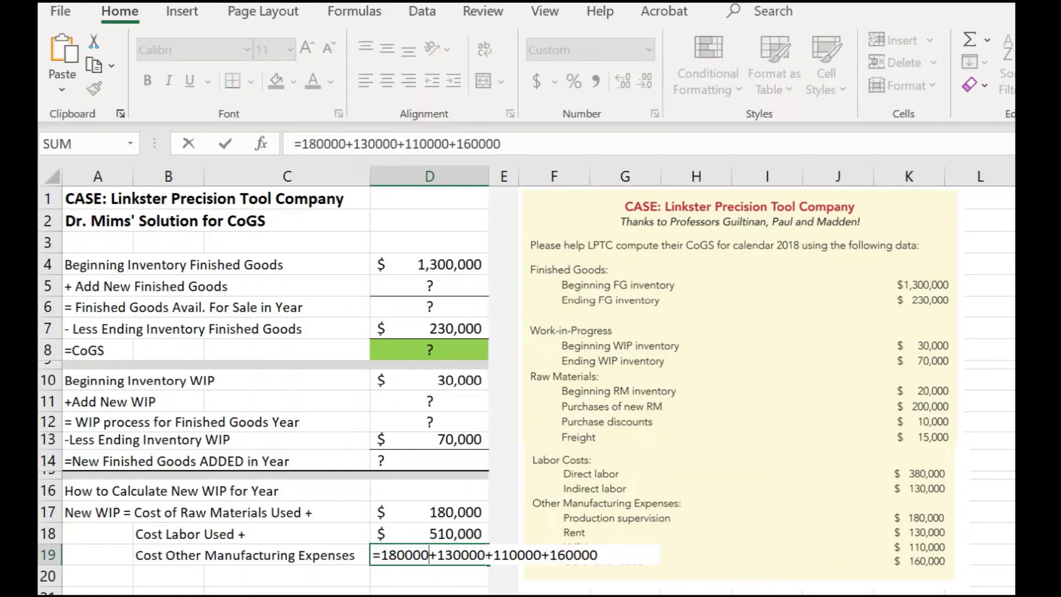
{"action": "key", "text": "Return"}
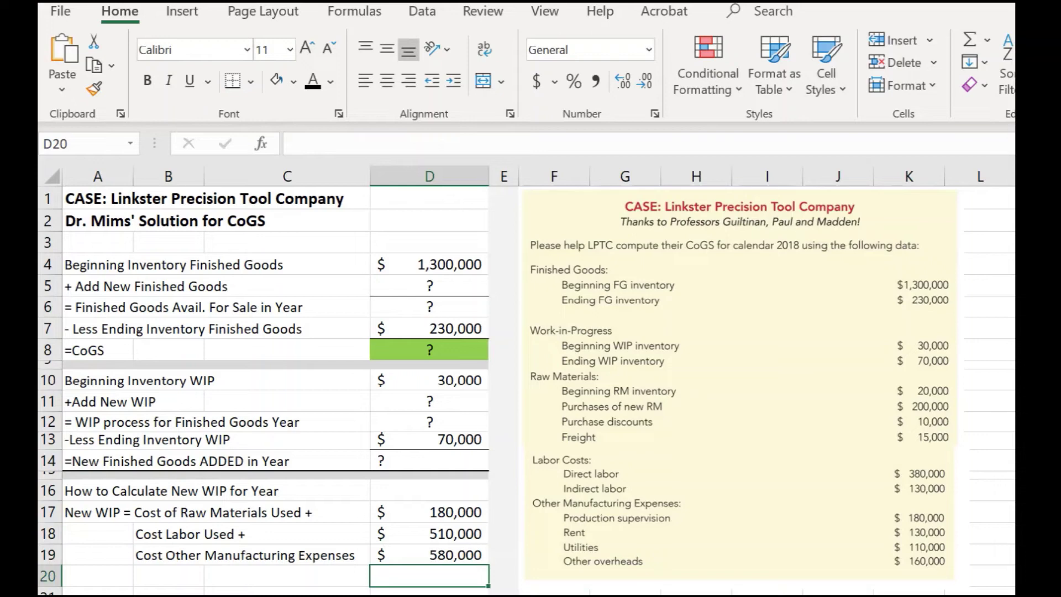
{"action": "left_click", "coordinate": [430, 555]}
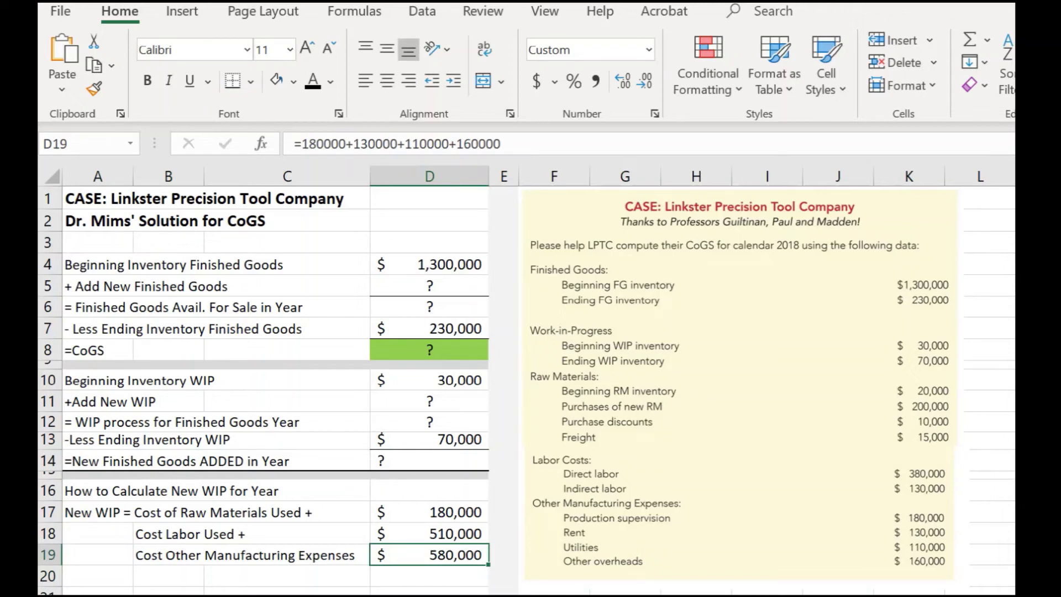
{"action": "left_click", "coordinate": [168, 490]}
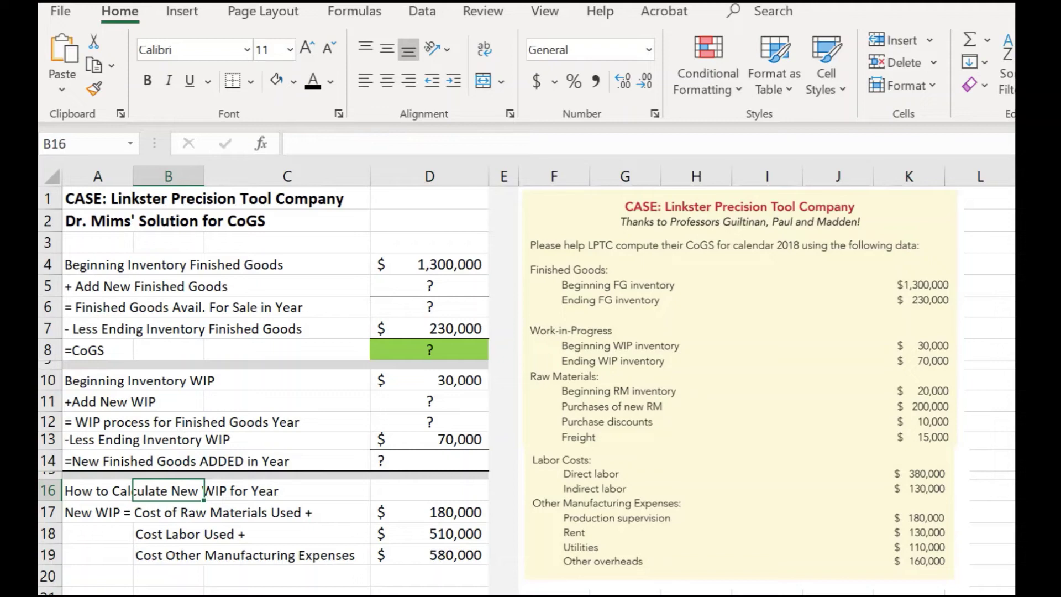
{"action": "left_click", "coordinate": [429, 533]}
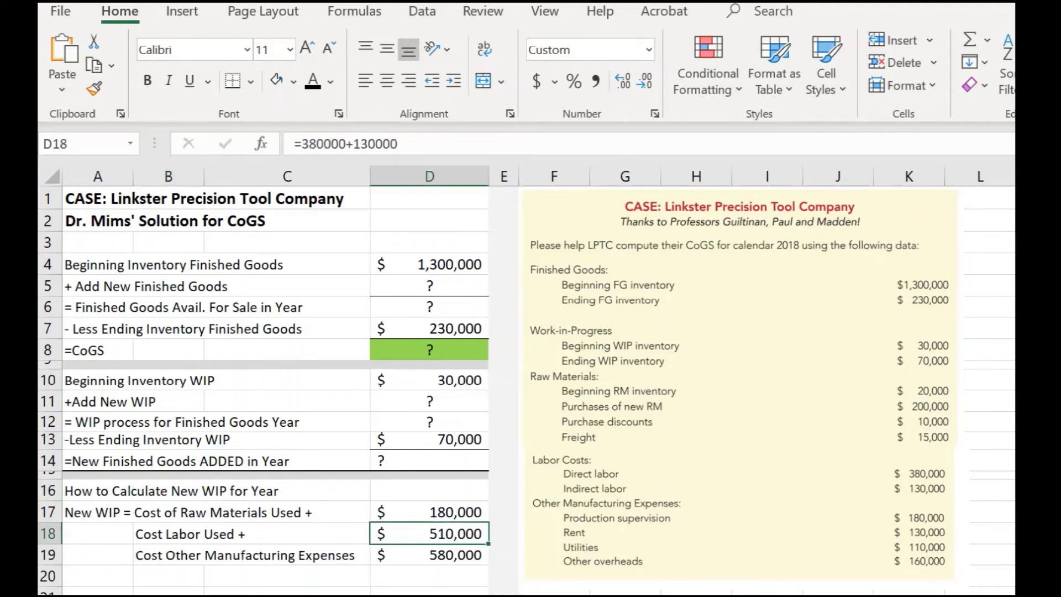
{"action": "left_click", "coordinate": [430, 401]}
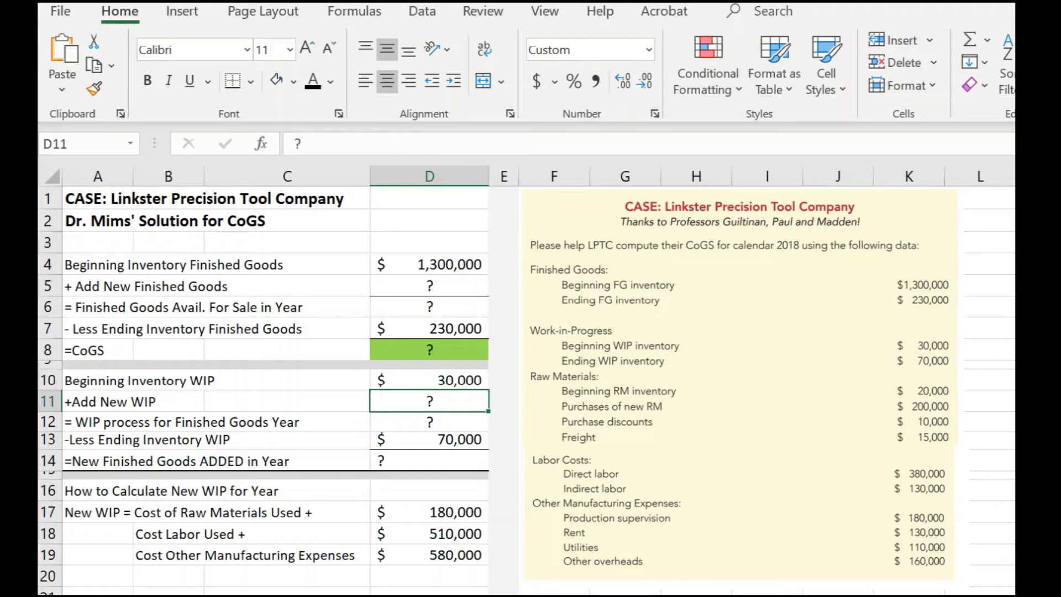
Enter =D17+D18+D19 in D11 and confirm Add New WIP shows $1,270,000
{"action": "type", "text": "="}
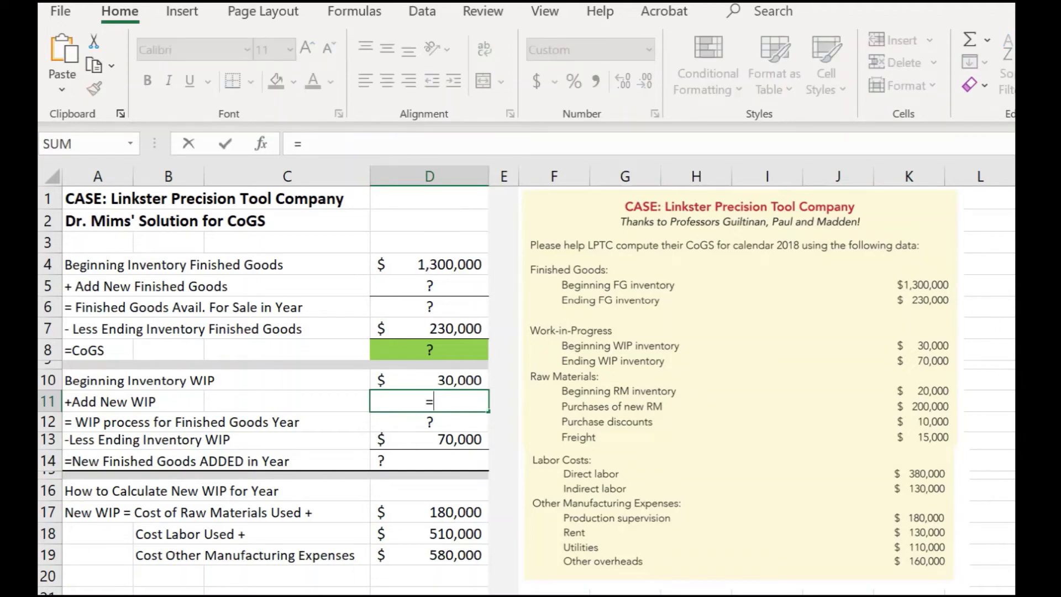
{"action": "left_click", "coordinate": [430, 512]}
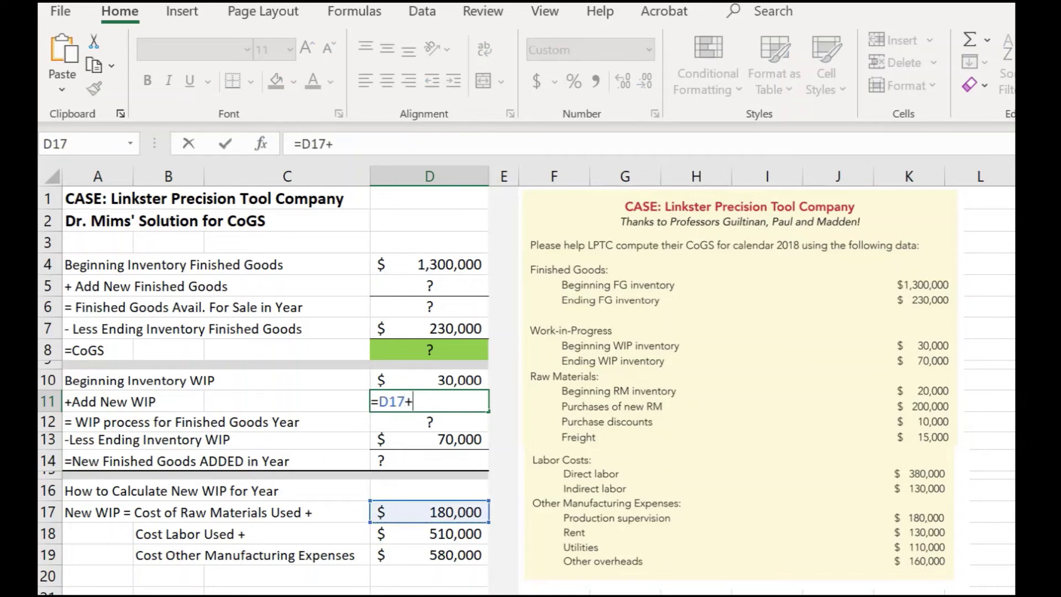
{"action": "type", "text": "+"}
{"action": "left_click", "coordinate": [430, 533]}
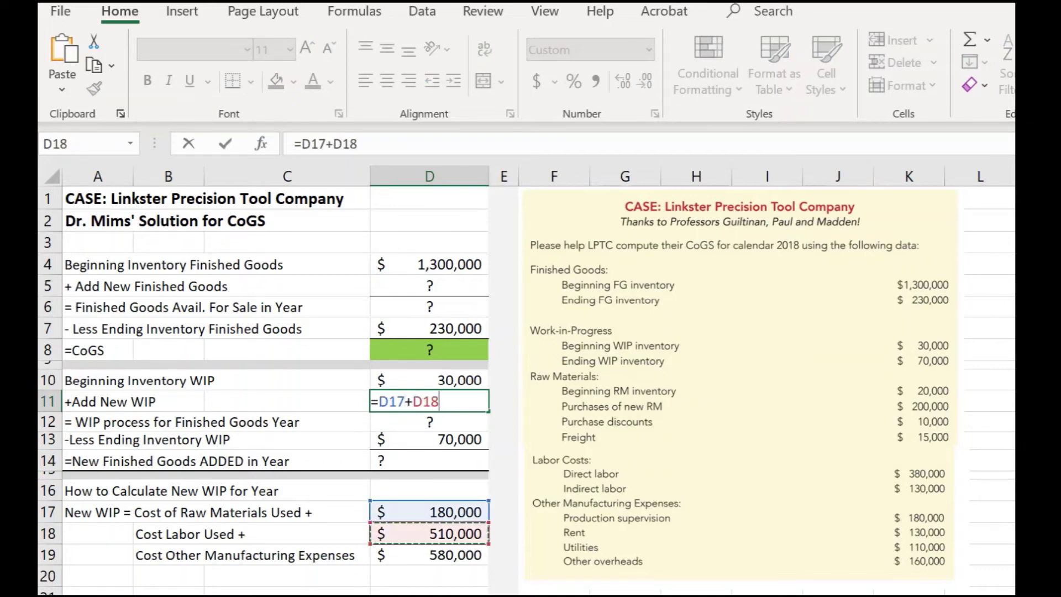
{"action": "type", "text": "+"}
{"action": "left_click", "coordinate": [429, 555]}
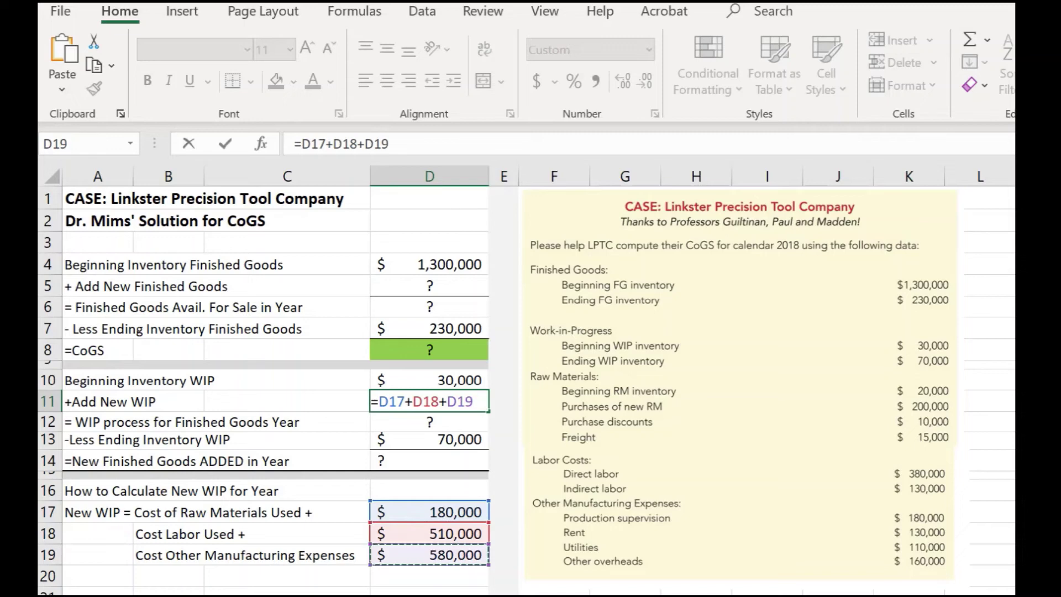
{"action": "key", "text": "Return"}
{"action": "left_click", "coordinate": [430, 401]}
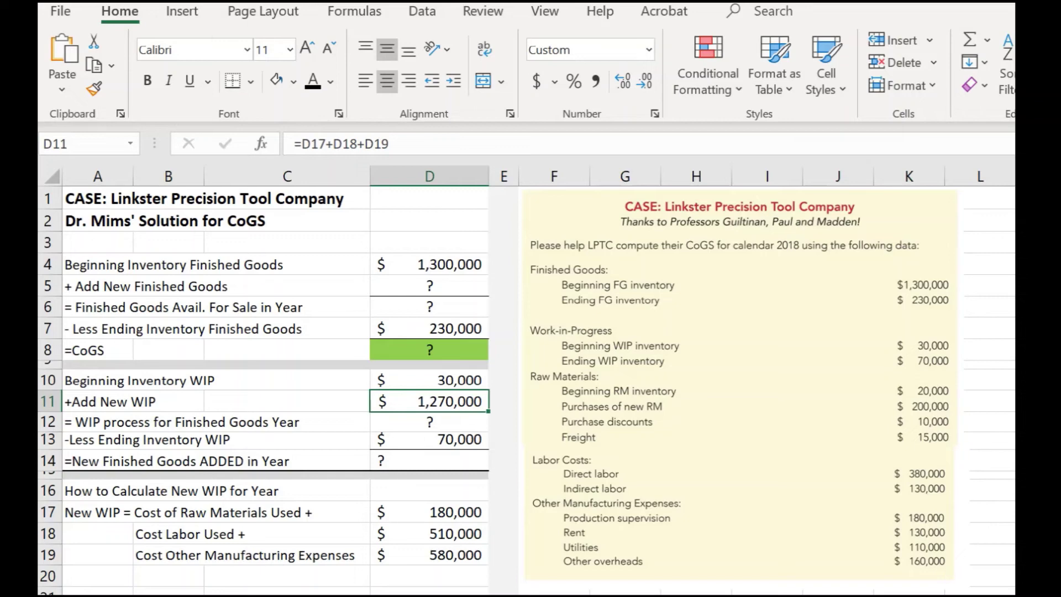
{"action": "left_click", "coordinate": [430, 380]}
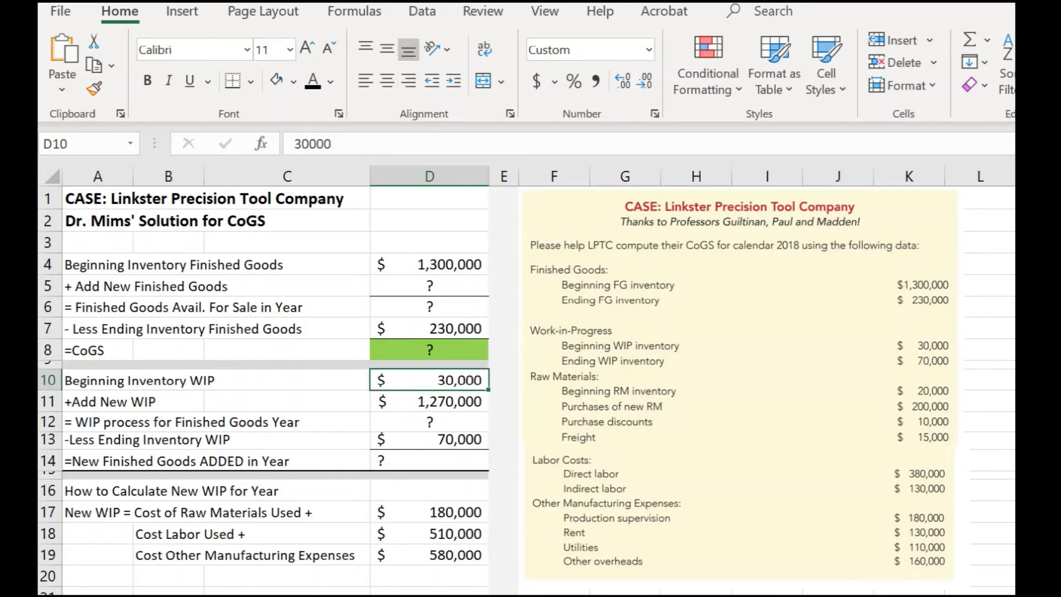
{"action": "left_click", "coordinate": [429, 401]}
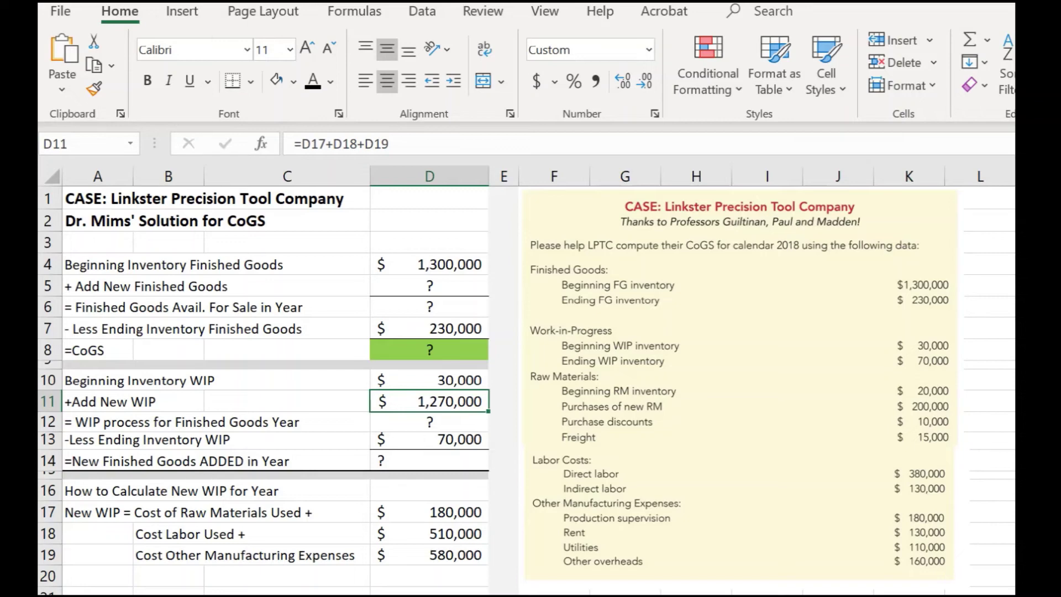
Enter =D10+D11 in D12 so the WIP process total reads $1,300,000
{"action": "left_click", "coordinate": [429, 422]}
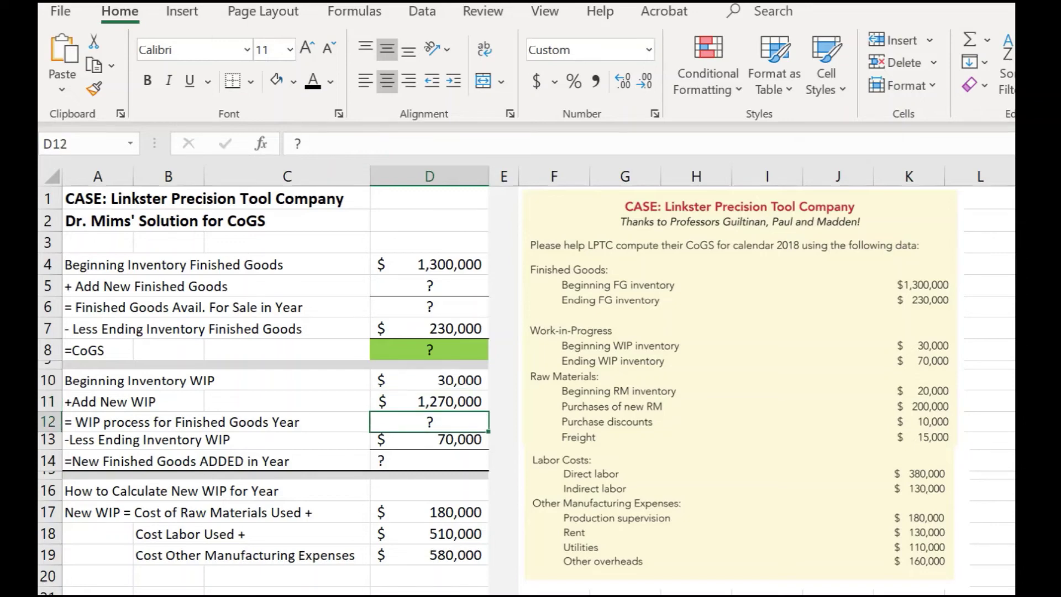
{"action": "type", "text": "="}
{"action": "key", "text": "Up"}
{"action": "key", "text": "Up"}
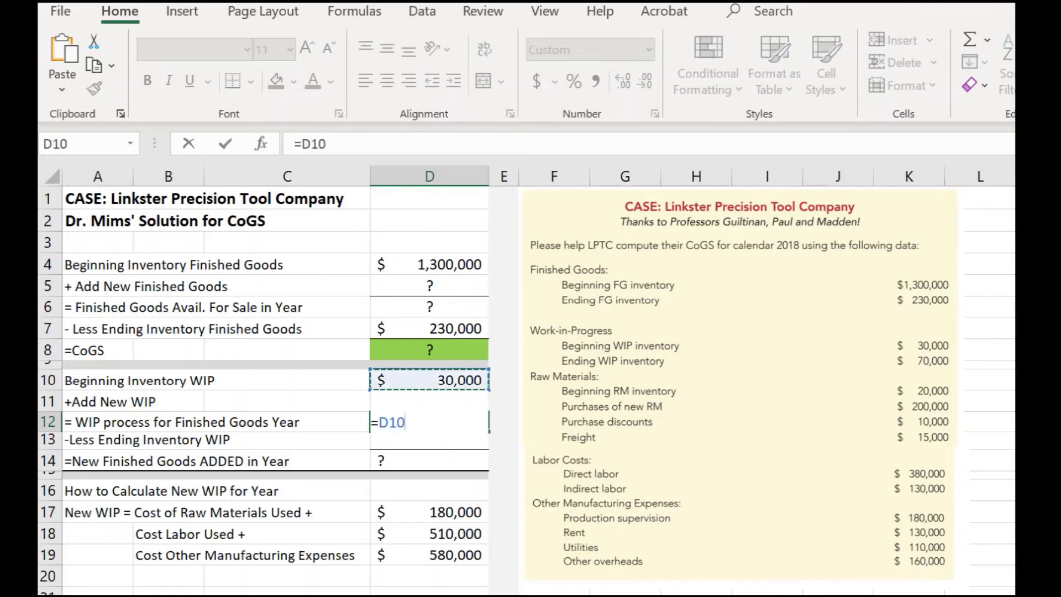
{"action": "type", "text": "+d11"}
{"action": "key", "text": "Return"}
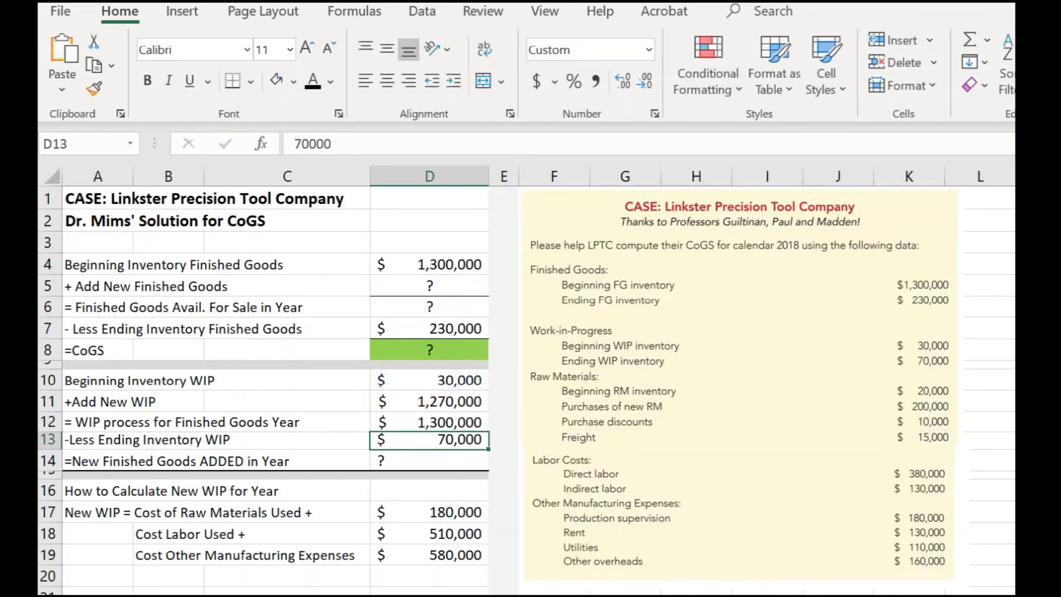
{"action": "left_click", "coordinate": [430, 423]}
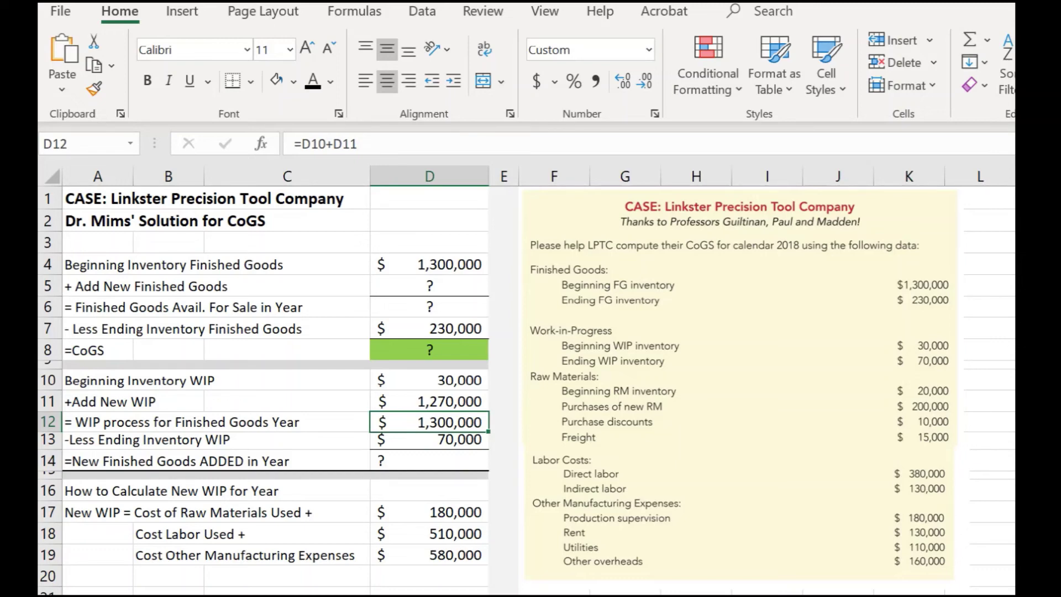
Enter =D12-D13 in D14 so New Finished Goods ADDED shows $1,230,000
{"action": "left_click", "coordinate": [430, 460]}
{"action": "type", "text": "="}
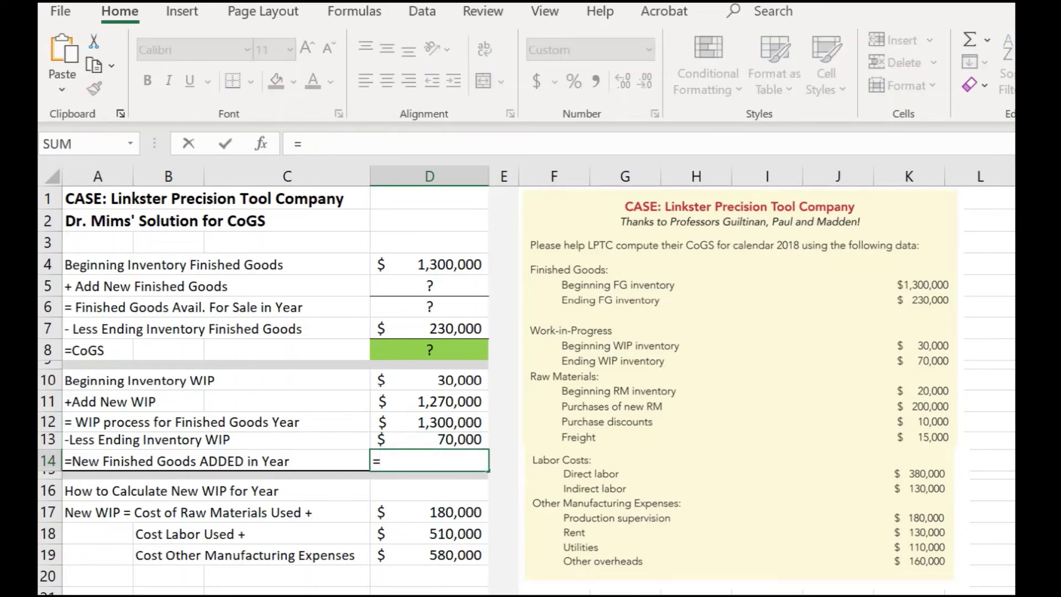
{"action": "left_click", "coordinate": [430, 422]}
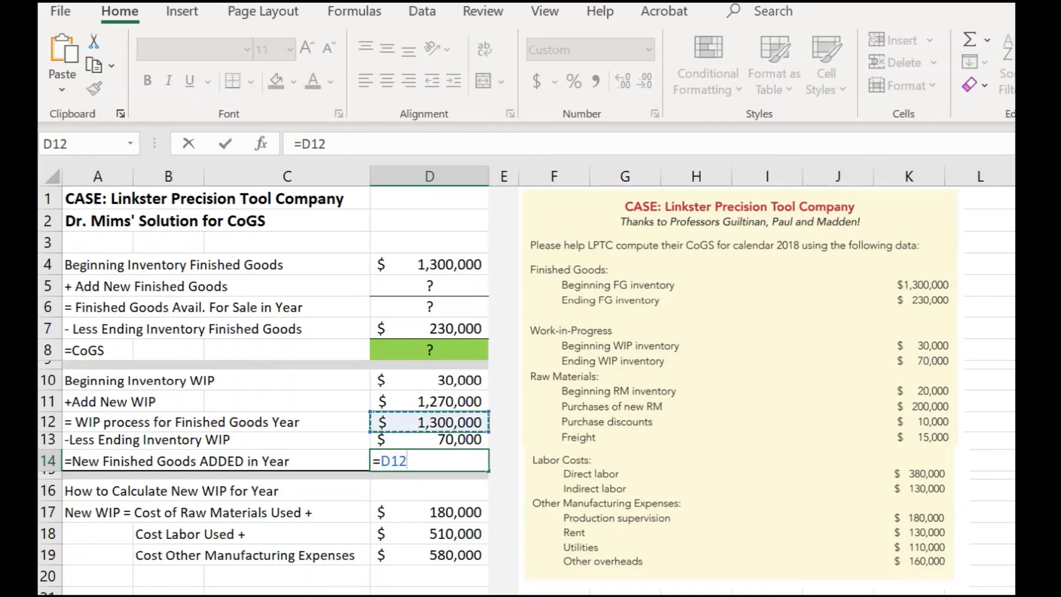
{"action": "type", "text": "-"}
{"action": "key", "text": "Up"}
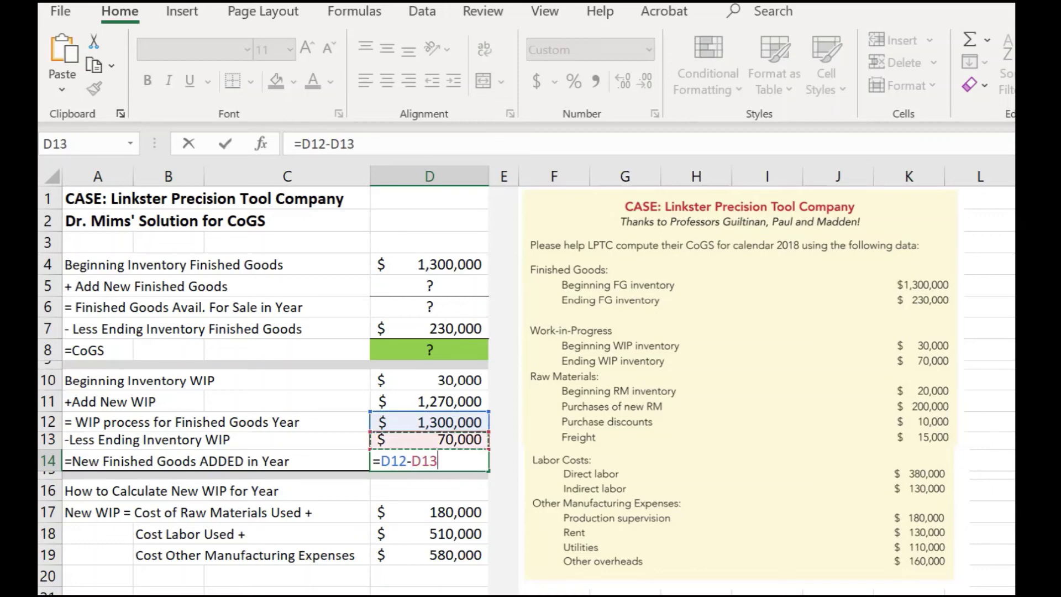
{"action": "key", "text": "Return"}
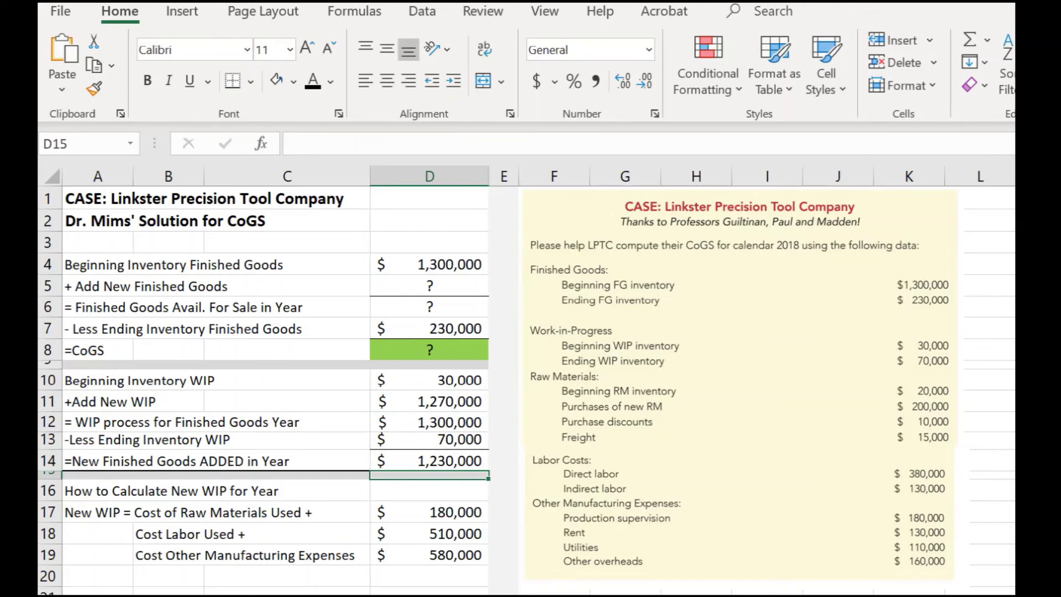
Link D5 to D14 with =D14 so Add New Finished Goods shows $1,230,000
{"action": "left_click", "coordinate": [429, 285]}
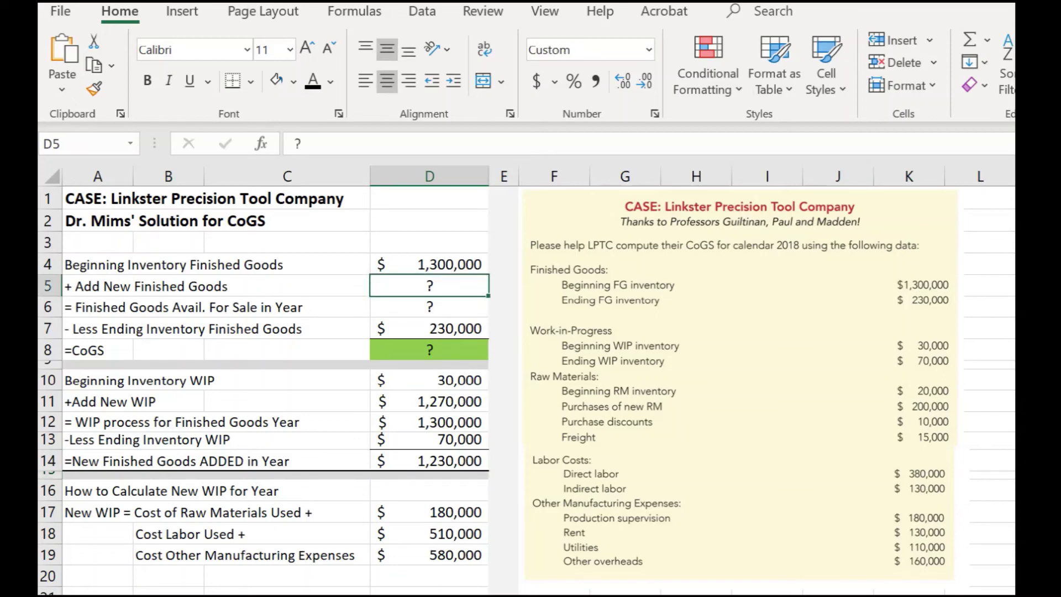
{"action": "type", "text": "="}
{"action": "left_click", "coordinate": [430, 460]}
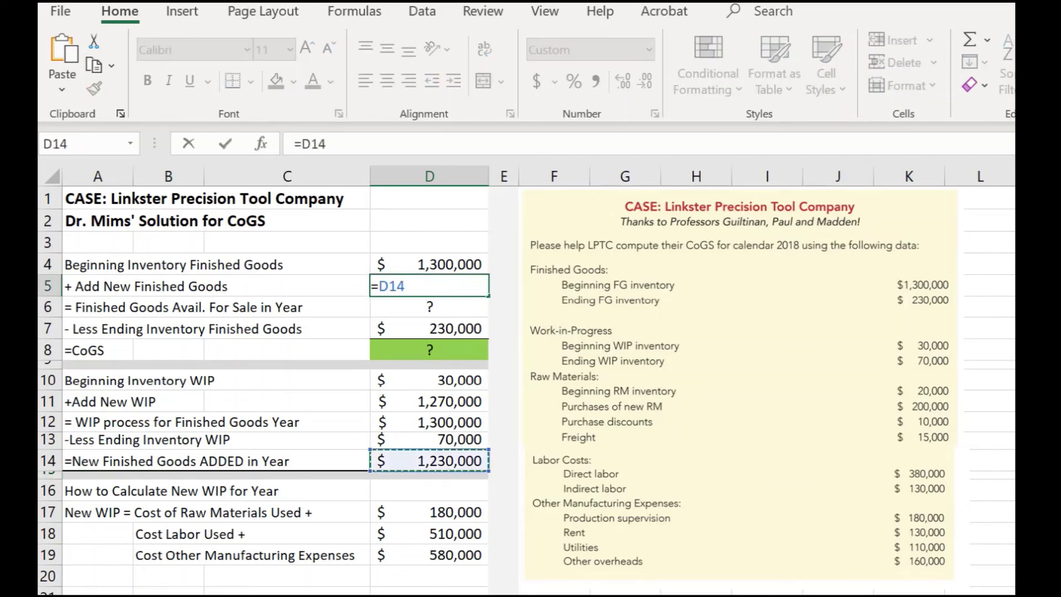
{"action": "key", "text": "Return"}
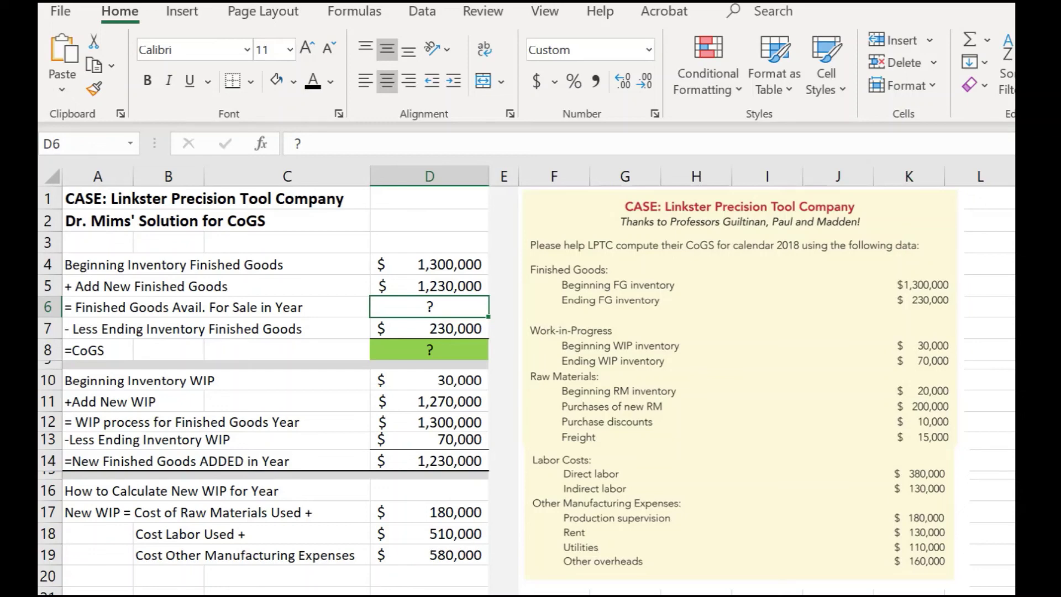
Enter =D4+D5 in D6 so Finished Goods Available for Sale shows $2,530,000
{"action": "type", "text": "=+"}
{"action": "left_click", "coordinate": [429, 264]}
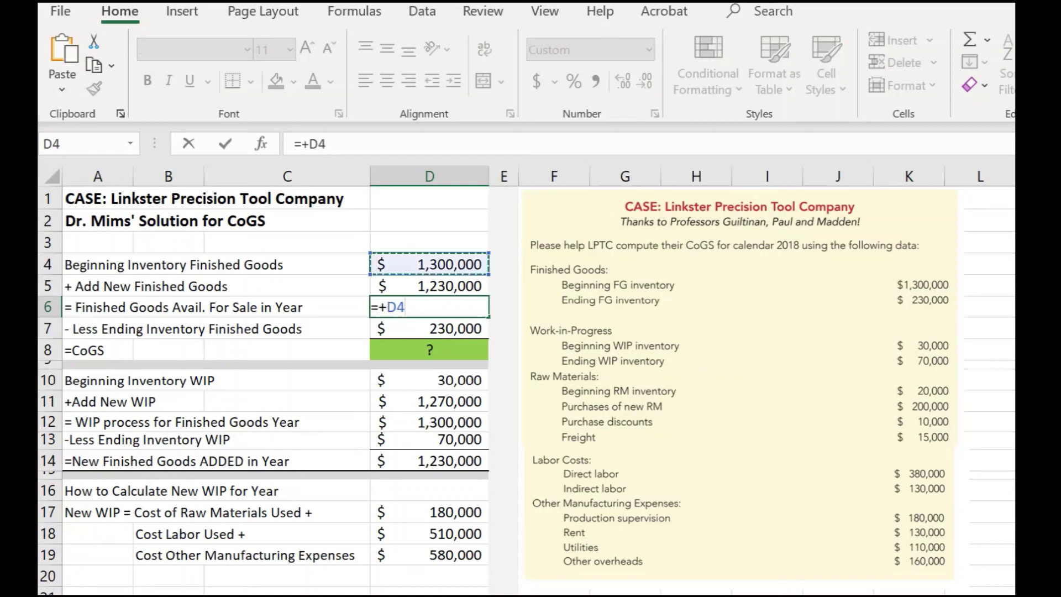
{"action": "type", "text": "+"}
{"action": "key", "text": "Up"}
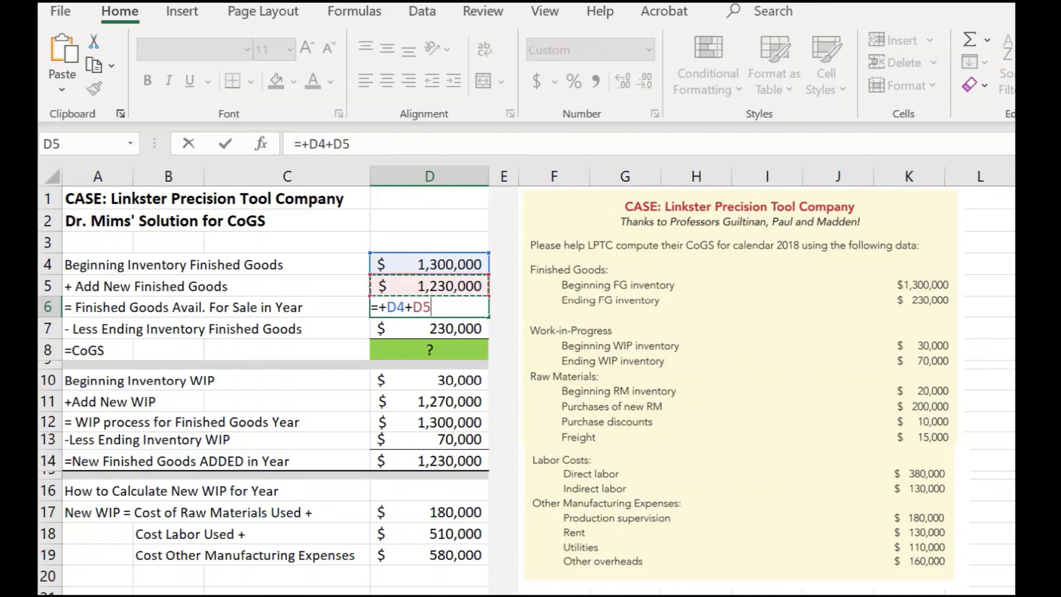
{"action": "left_click", "coordinate": [306, 144]}
{"action": "key", "text": "BackSpace"}
{"action": "key", "text": "Return"}
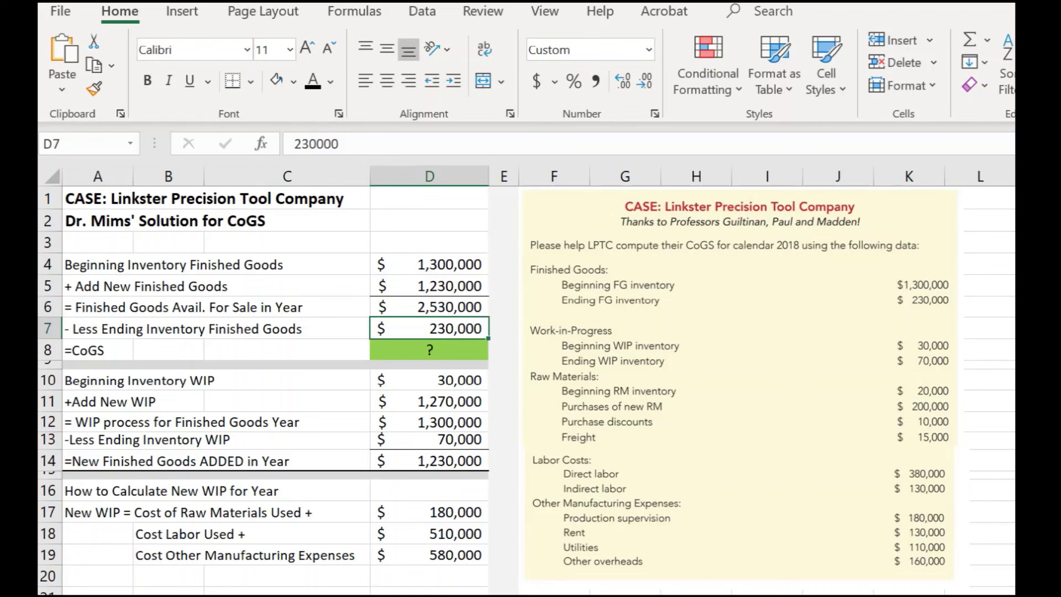
Enter =D6-D7 in the CoGS cell D8 so it shows $2,300,000
{"action": "left_click", "coordinate": [429, 350]}
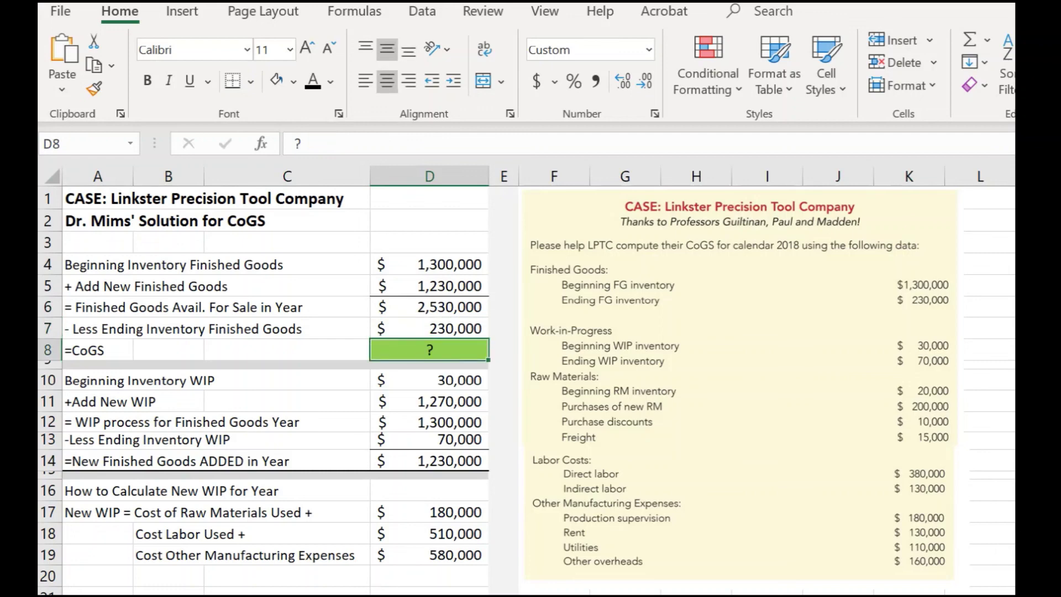
{"action": "key", "text": "F2"}
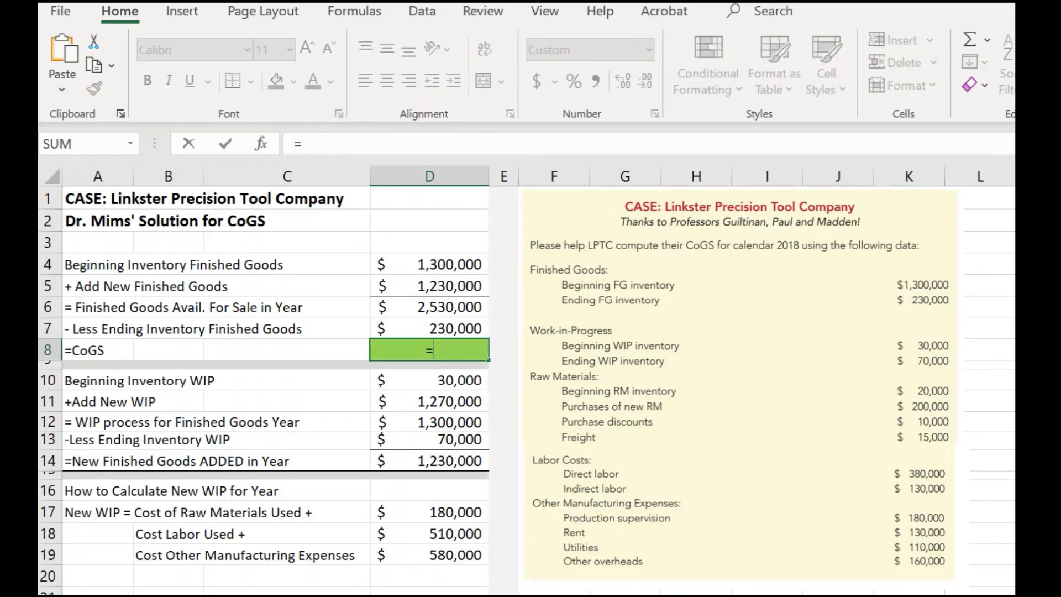
{"action": "left_click", "coordinate": [430, 307]}
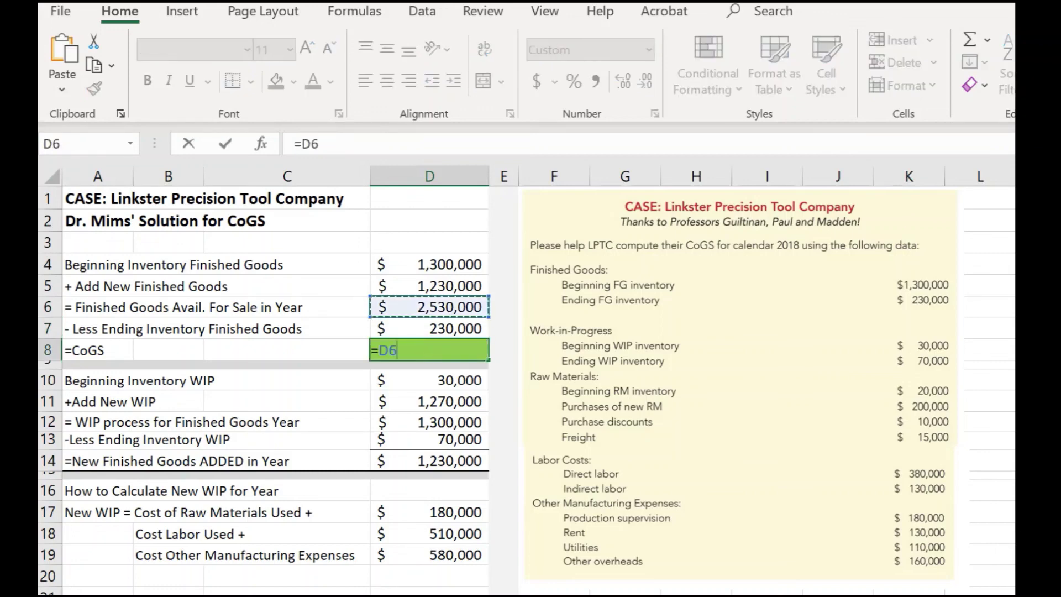
{"action": "type", "text": "_"}
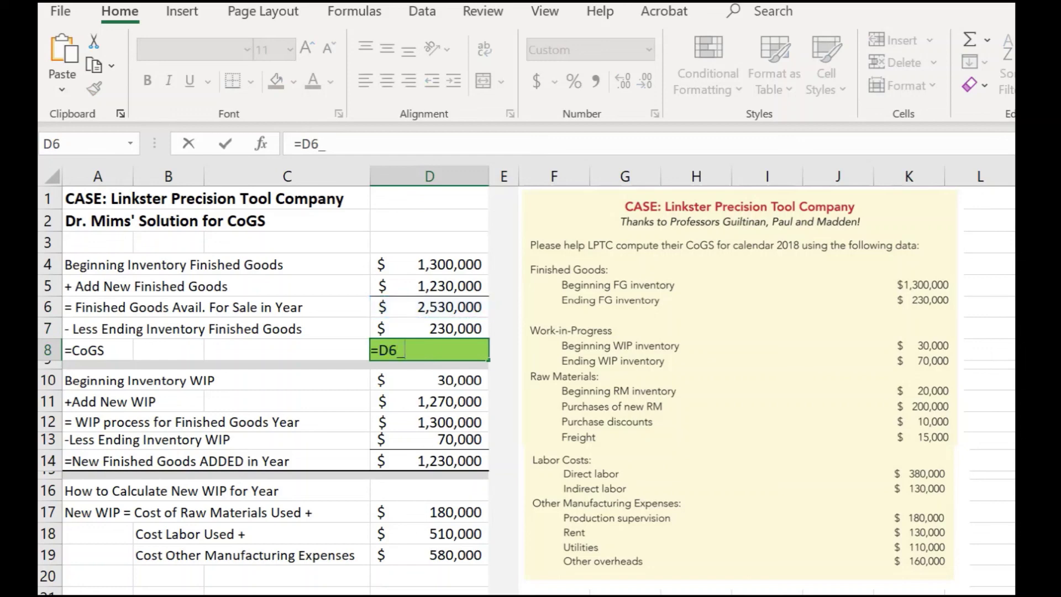
{"action": "key", "text": "BackSpace"}
{"action": "type", "text": "-"}
{"action": "left_click", "coordinate": [429, 329]}
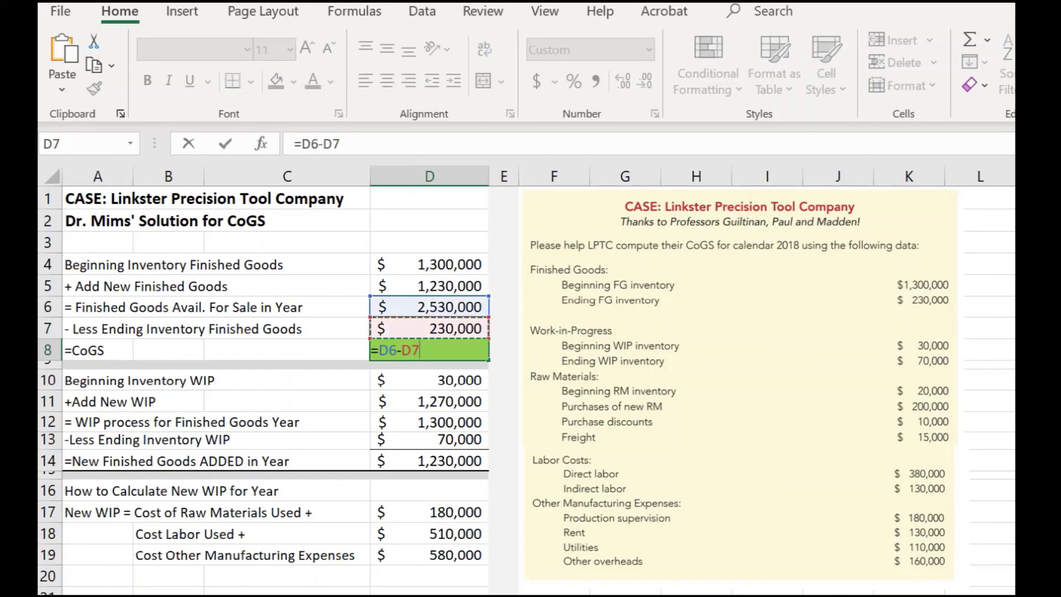
{"action": "key", "text": "Return"}
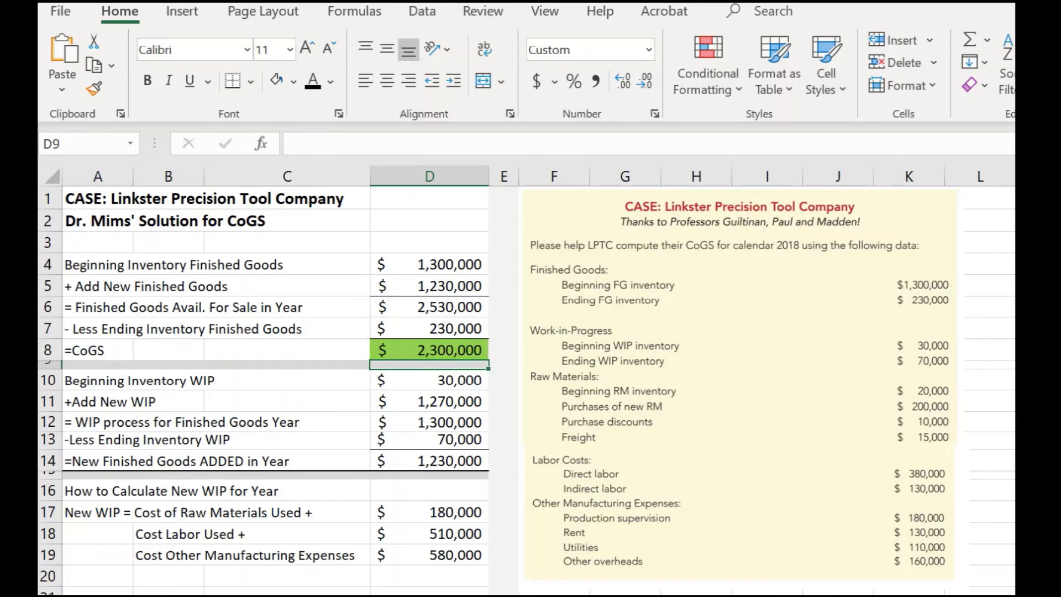
{"action": "mouse_move", "coordinate": [854, 594]}
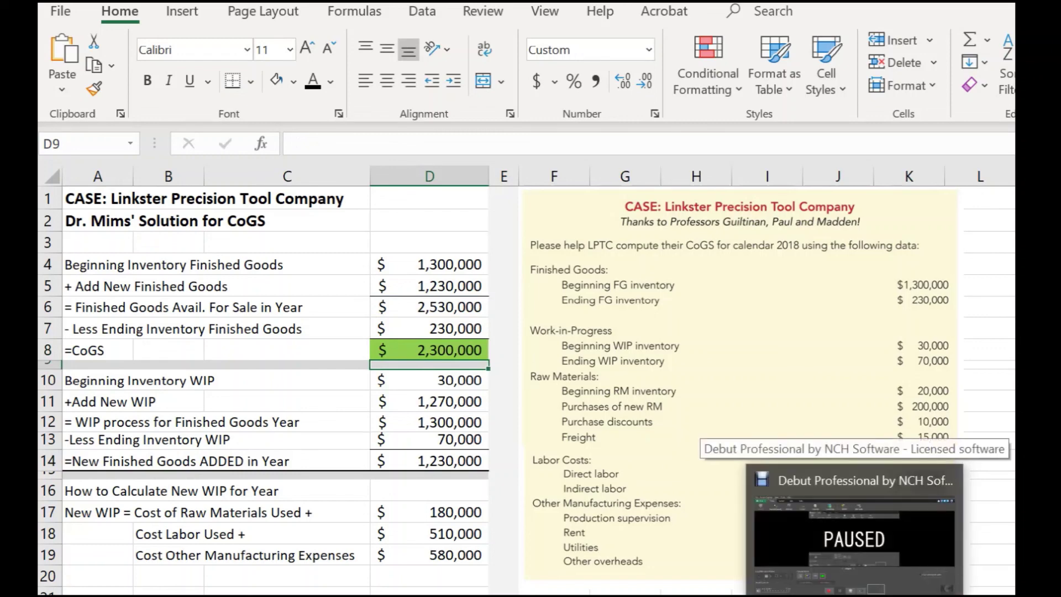